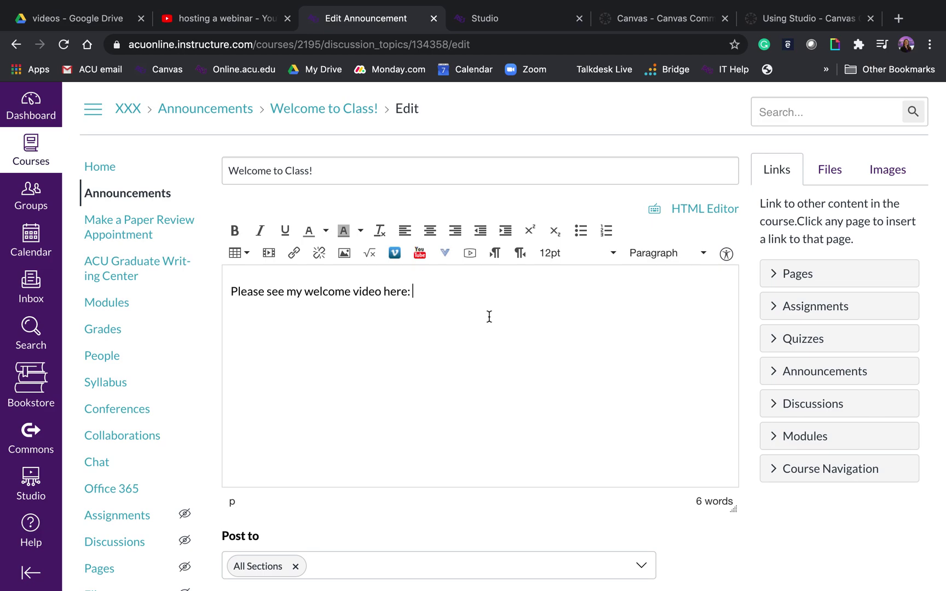
Step: Copy the 'hosting a webinar' YouTube video's share link and return to the announcement editor
click(217, 22)
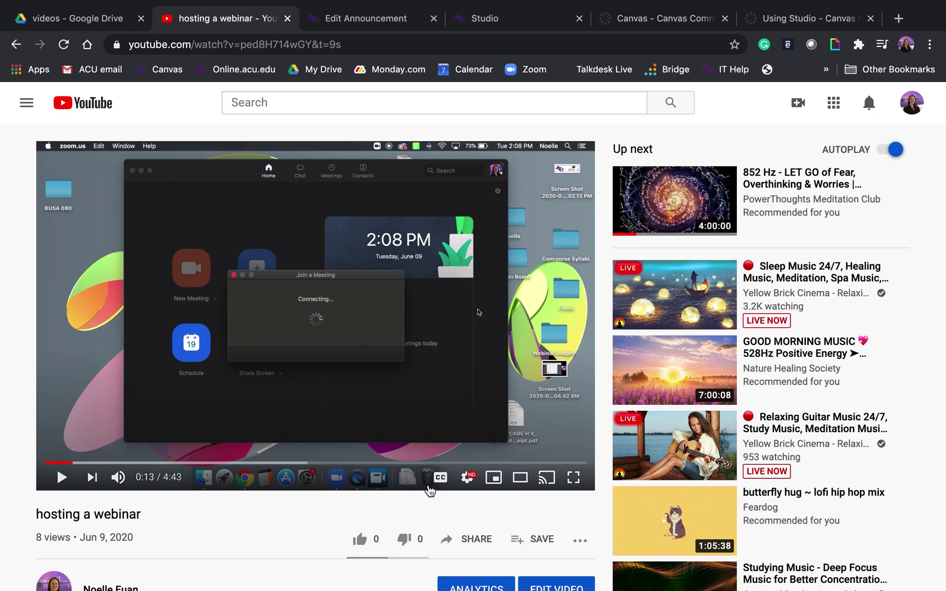
click(468, 542)
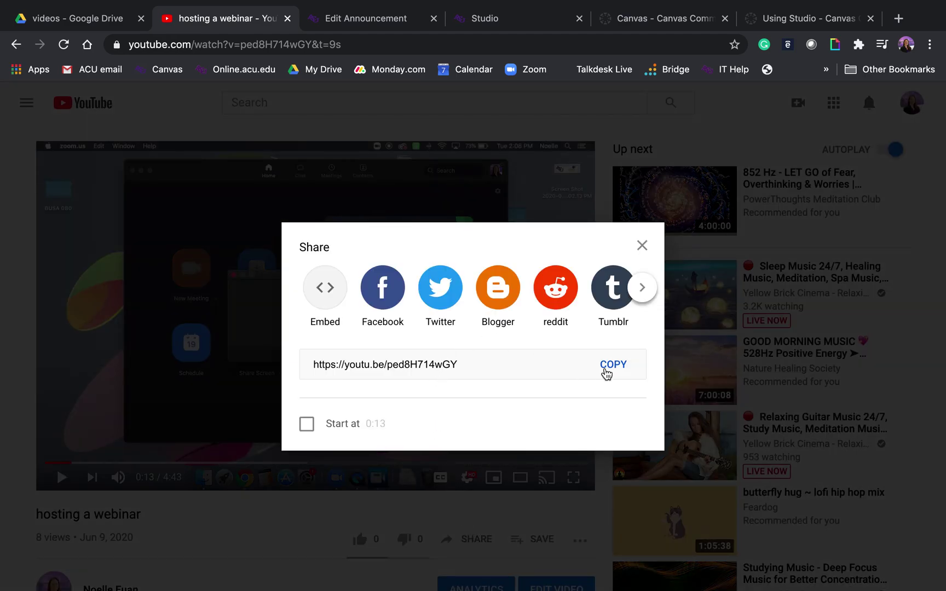
click(607, 375)
click(349, 22)
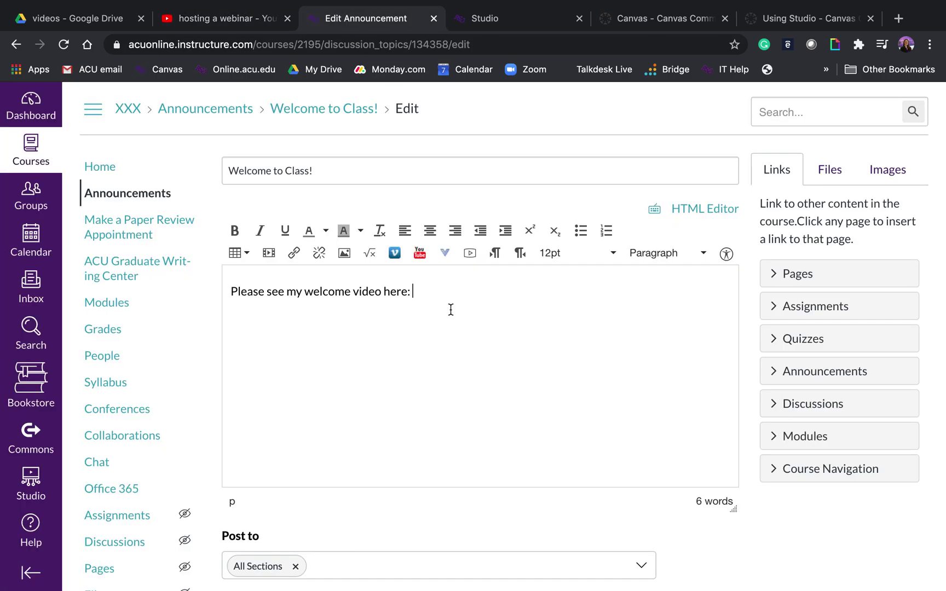
Step: Paste the YouTube address after the intro line and select the whole address
key(ctrl+v)
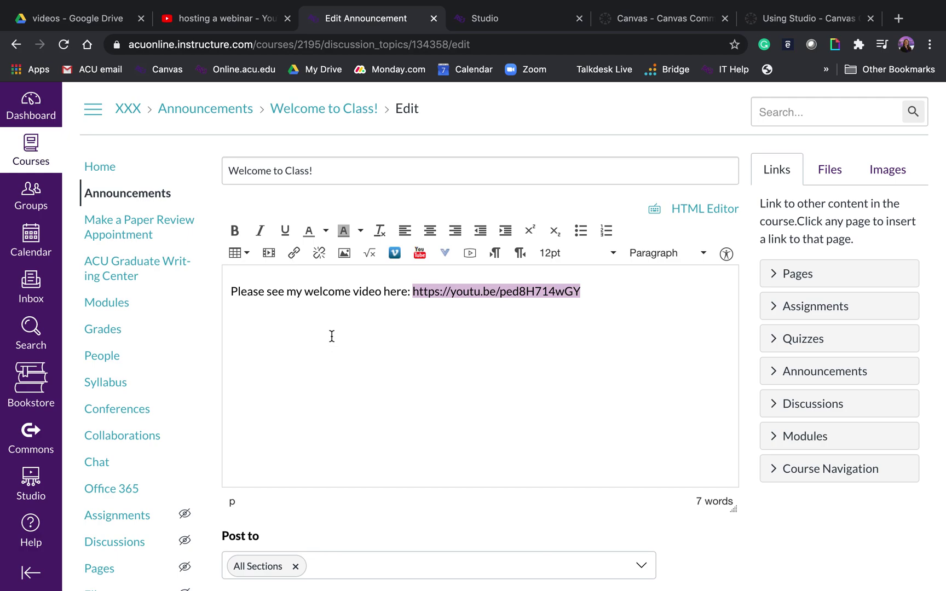
click(331, 335)
drag(594, 293, 413, 290)
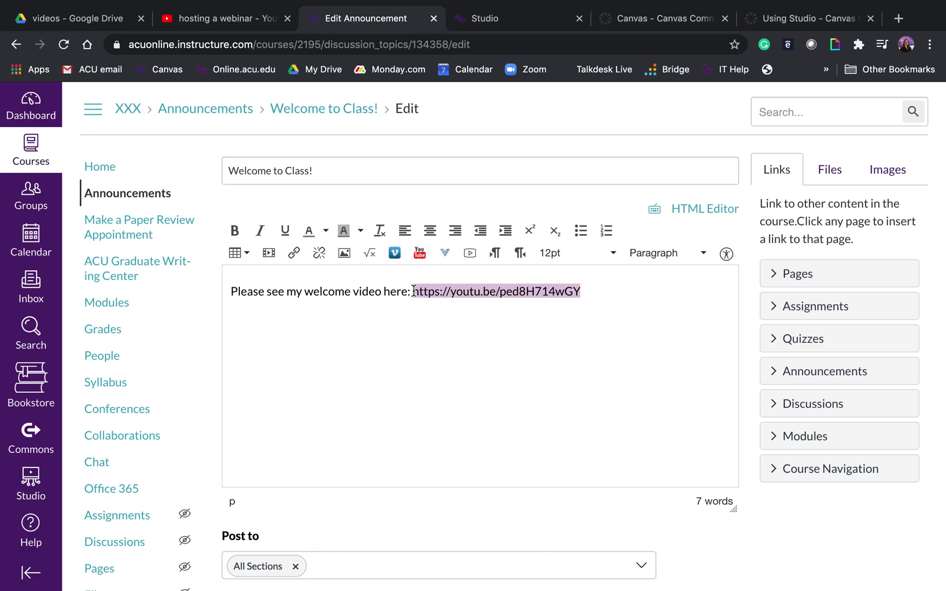
Step: Link the selected address to the YouTube URL with inline preview enabled
click(295, 254)
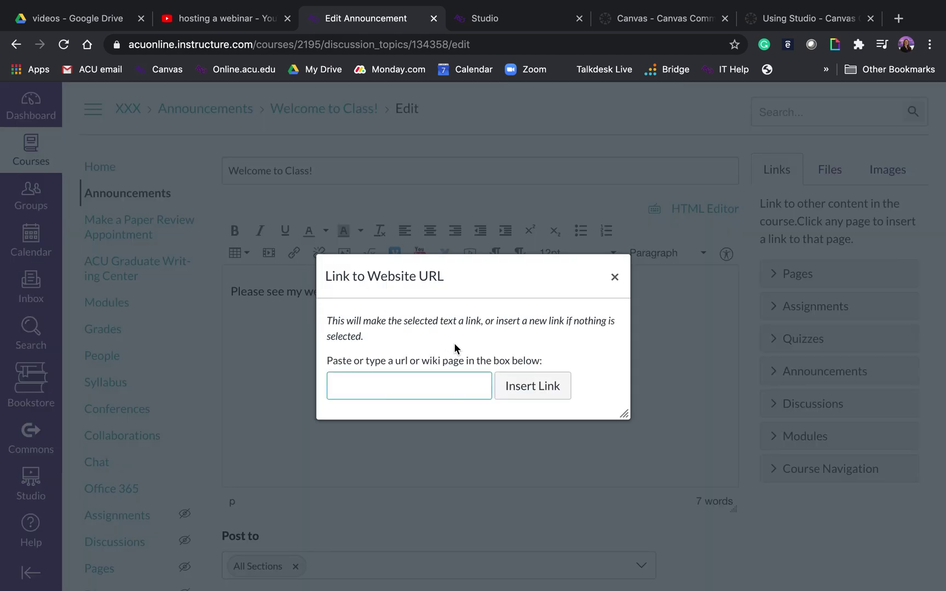
click(433, 379)
key(ctrl+v)
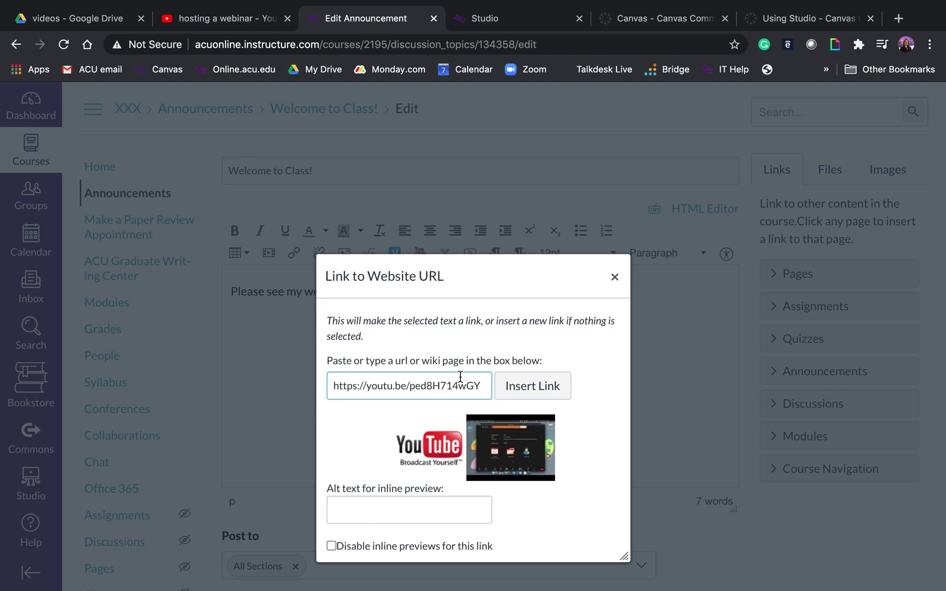
scroll(525, 393, down, 1)
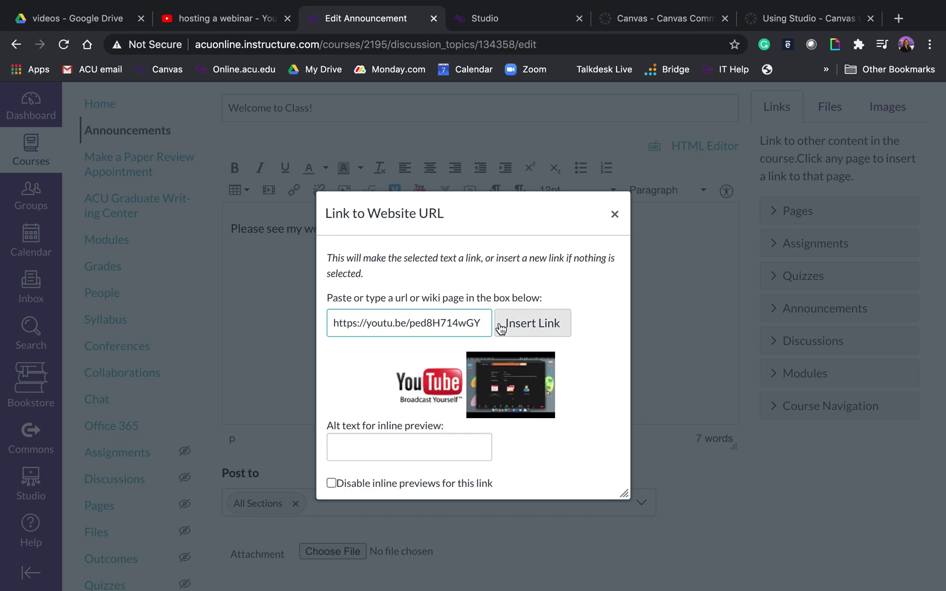
click(332, 483)
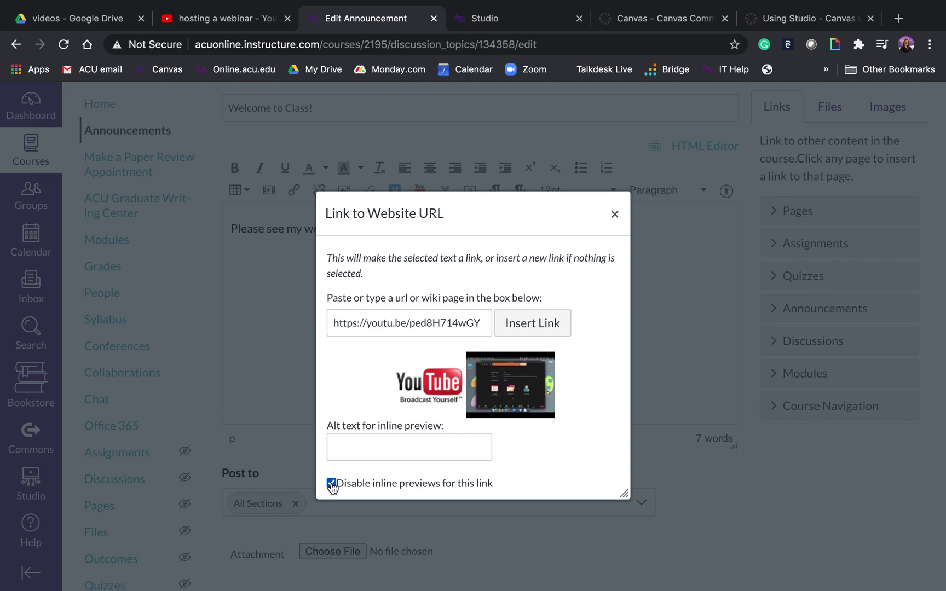
click(331, 483)
click(519, 329)
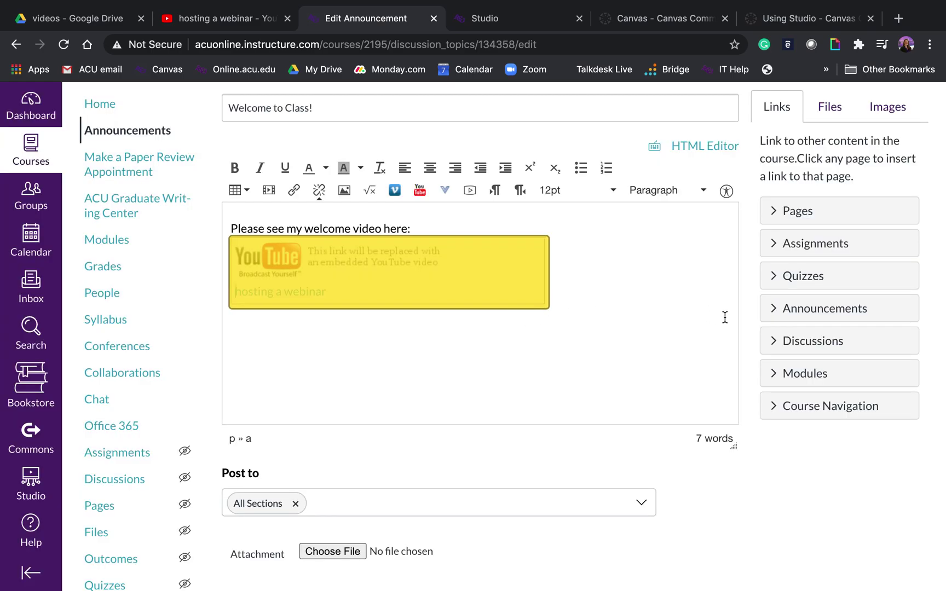
Step: Save the announcement and play the embedded 'hosting a webinar' video to check it
scroll(775, 345, down, 5)
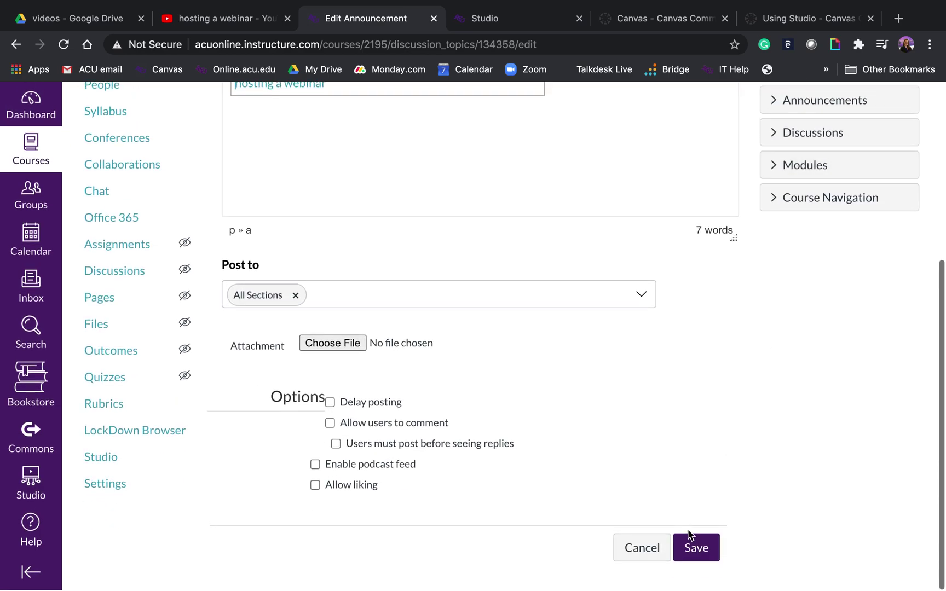
click(691, 546)
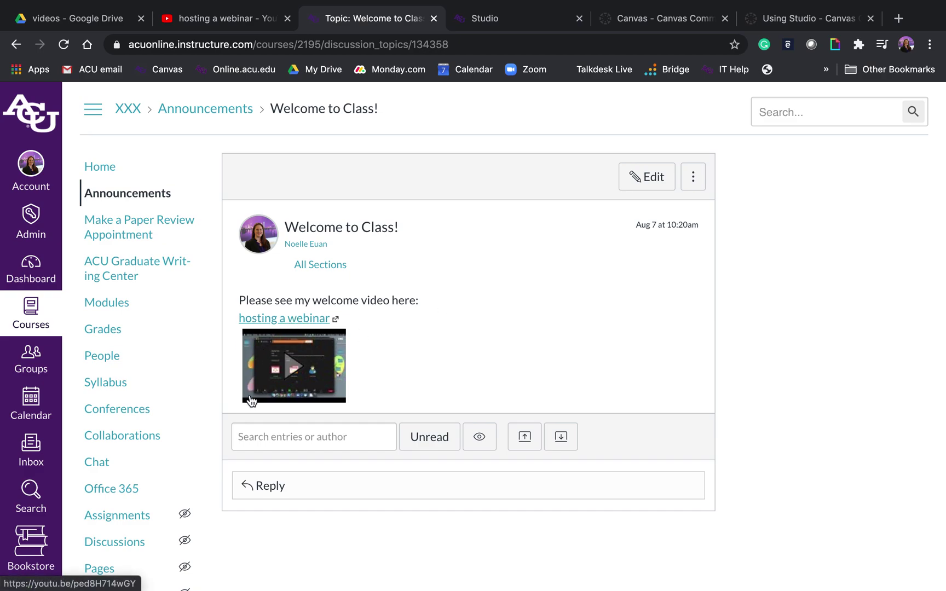
click(293, 366)
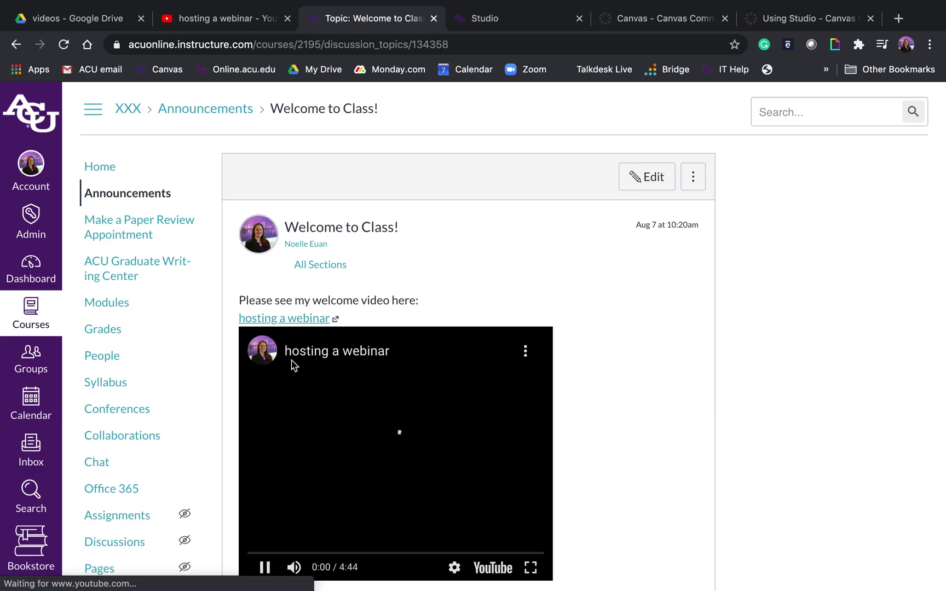
scroll(292, 364, down, 2)
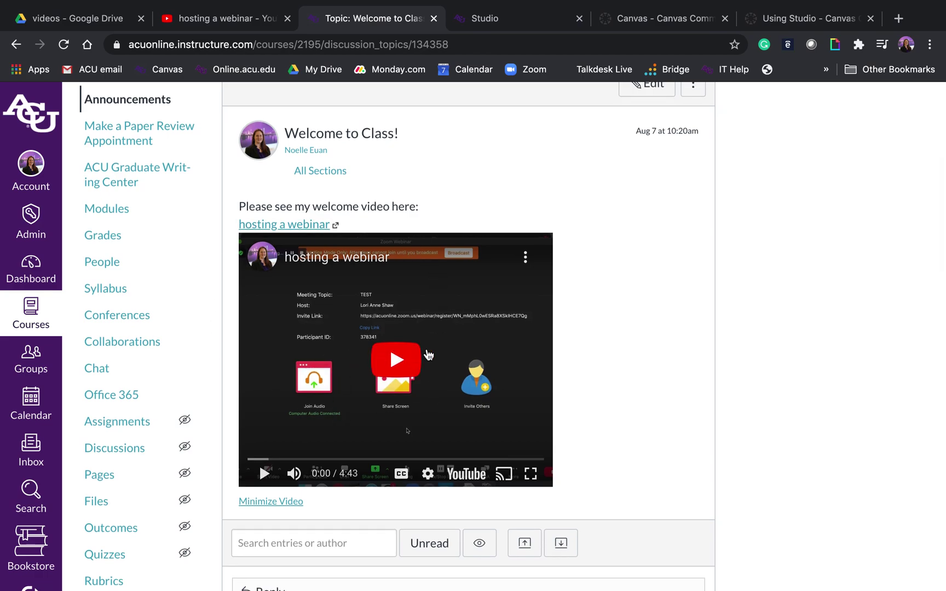
scroll(559, 338, down, 2)
scroll(609, 494, up, 4)
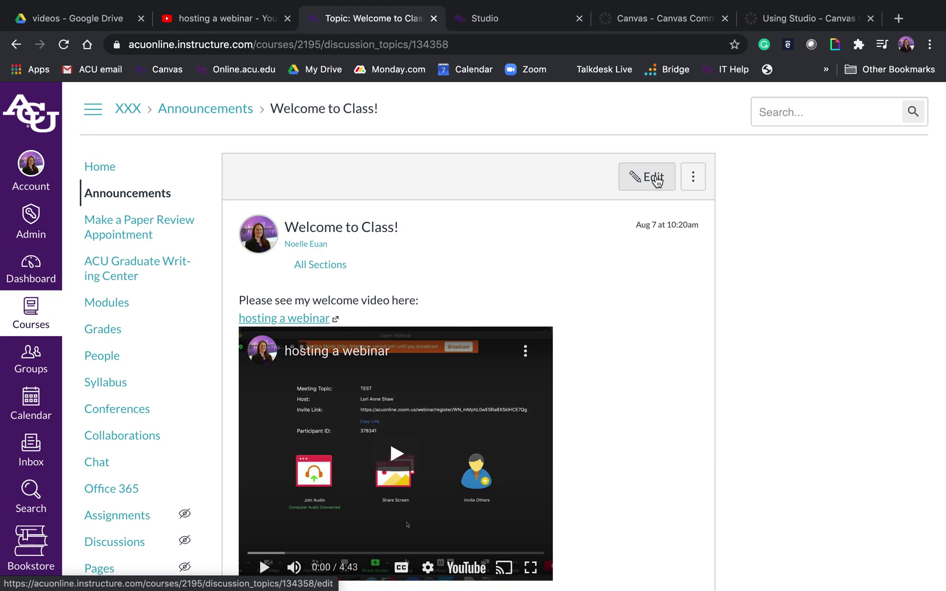
Step: Reopen the announcement for editing, delete the YouTube embed, and leave full-screen view
click(657, 180)
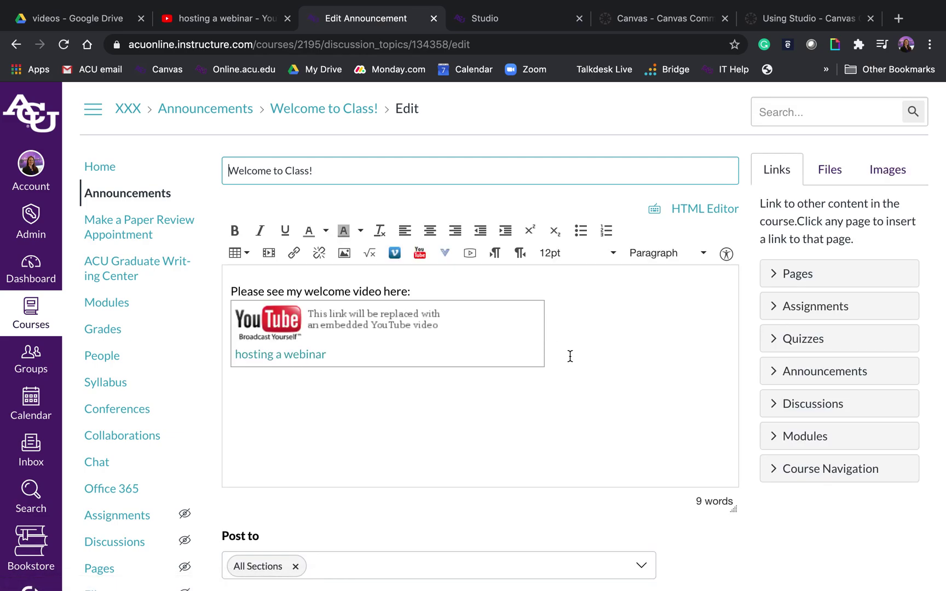
click(567, 355)
key(BackSpace)
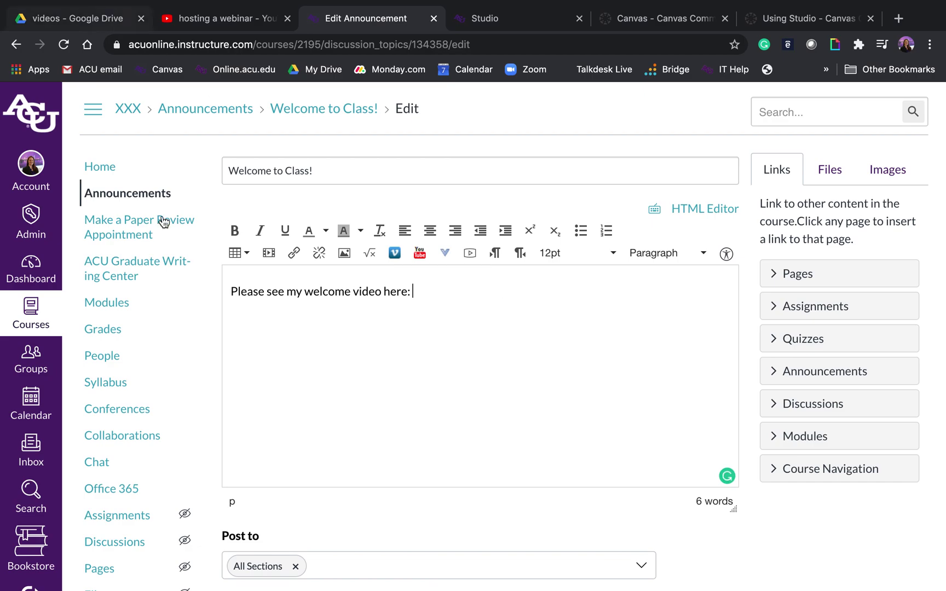
mouse_move(55, 4)
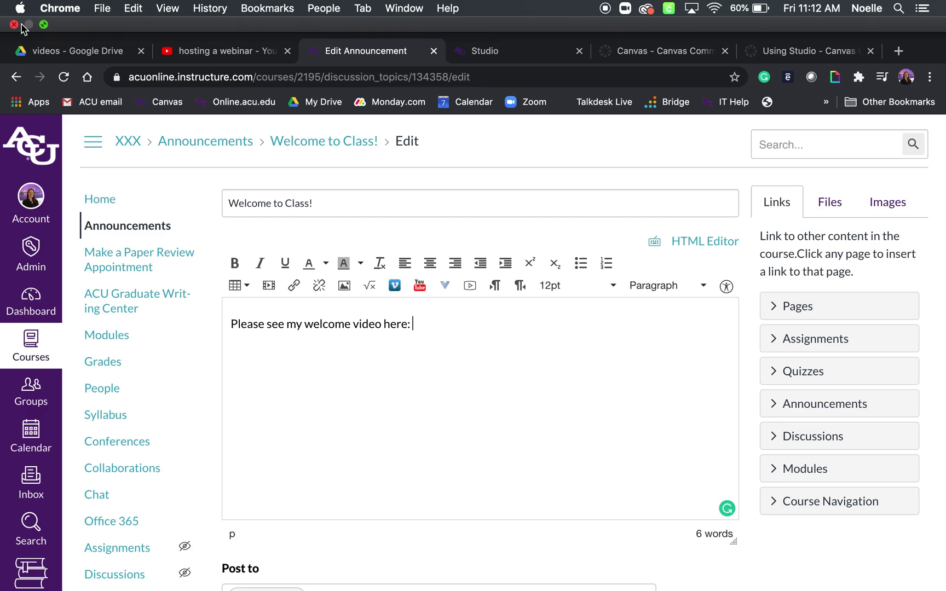
click(42, 25)
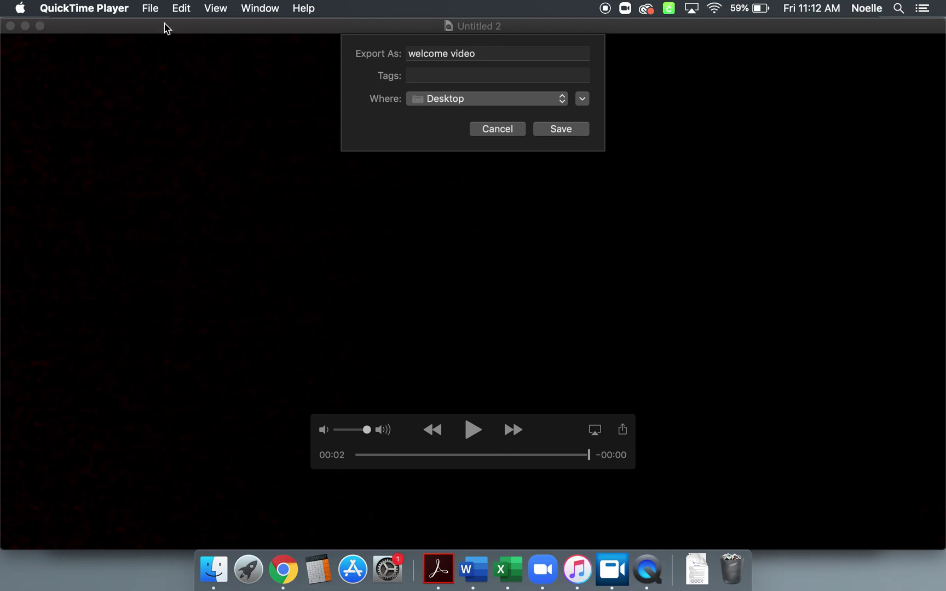
Step: Export the recording as 'welcome video' to the Desktop and close QuickTime Player
click(152, 8)
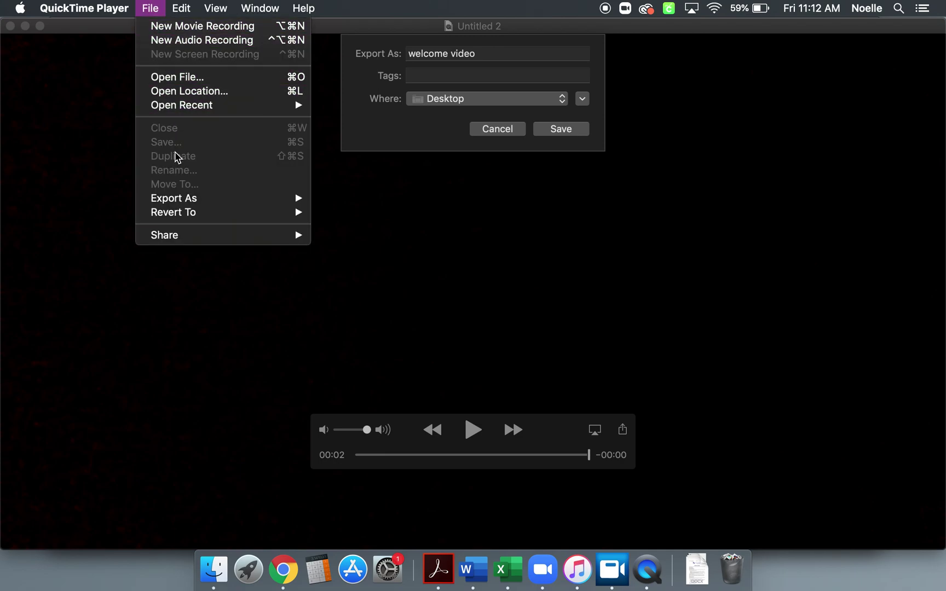
click(512, 247)
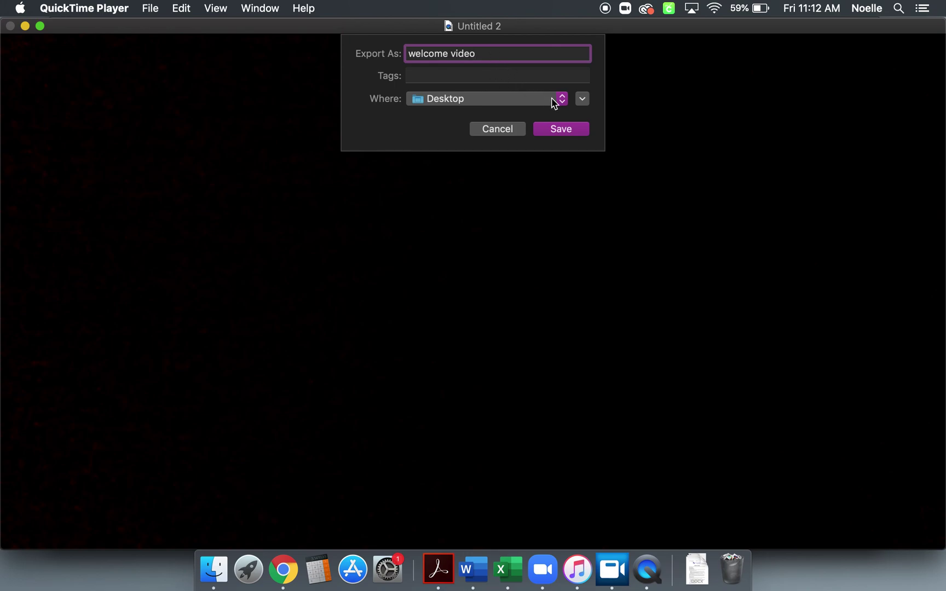
click(560, 131)
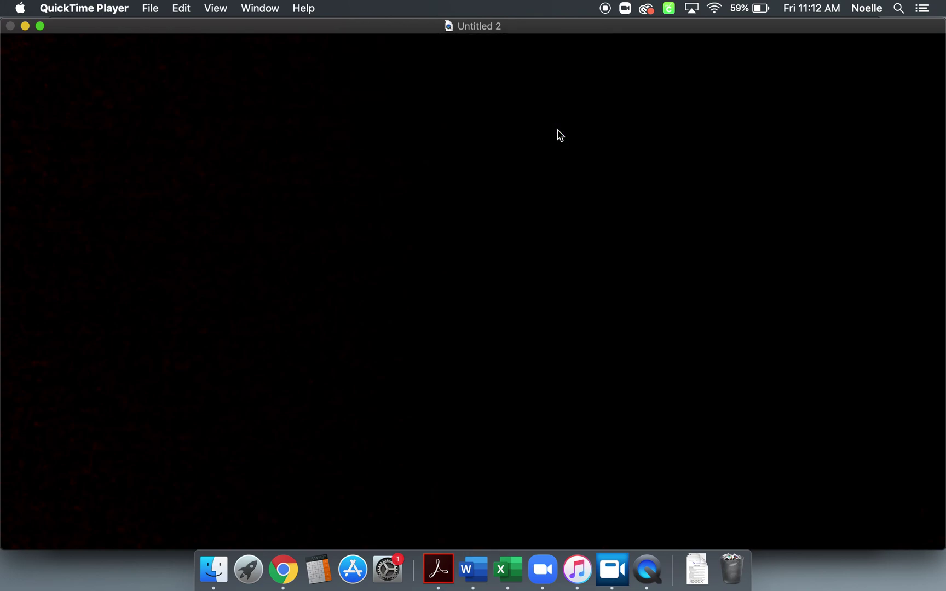
key(cmd+h)
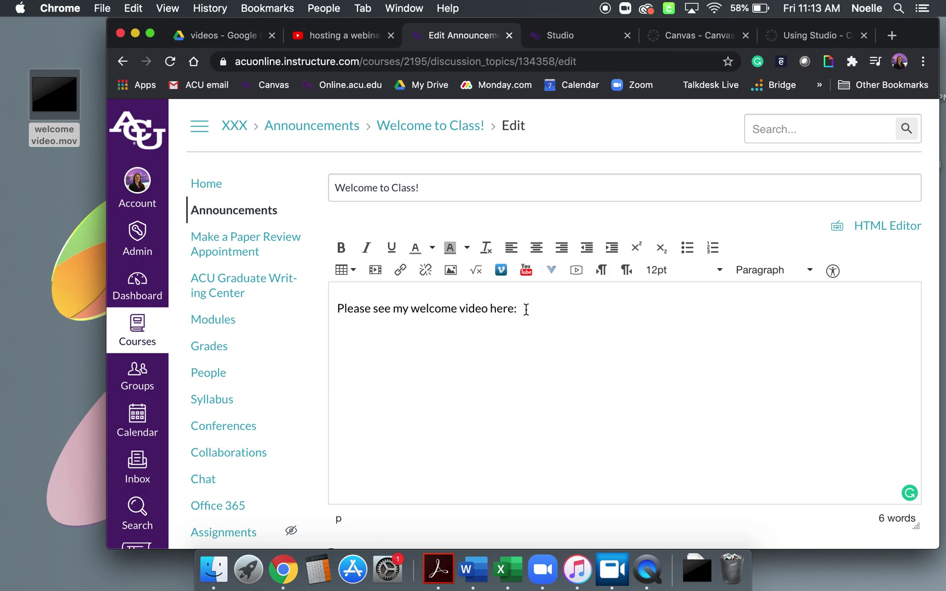
click(576, 271)
Step: Upload 'welcome video.mov' as a media file and save the announcement
click(487, 278)
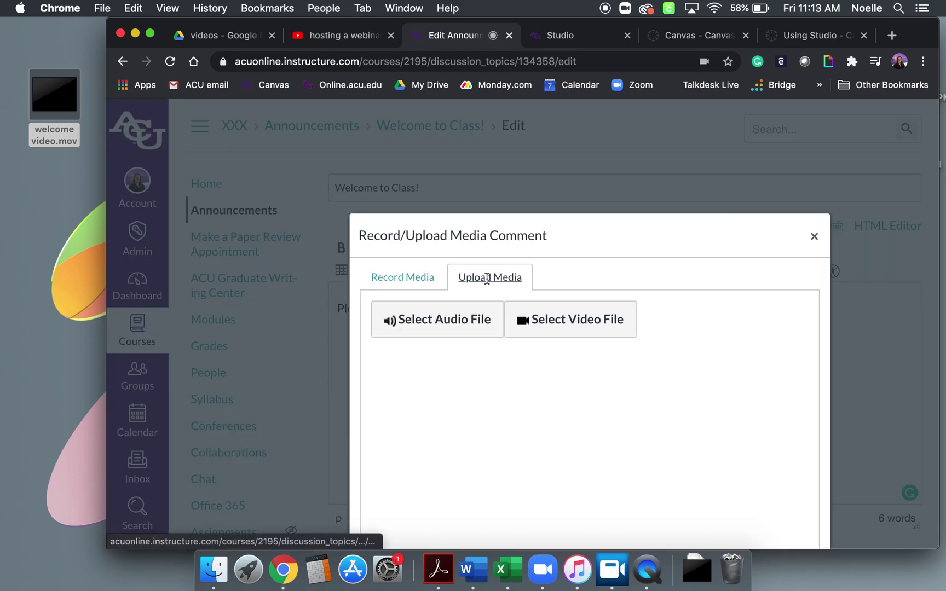
click(566, 323)
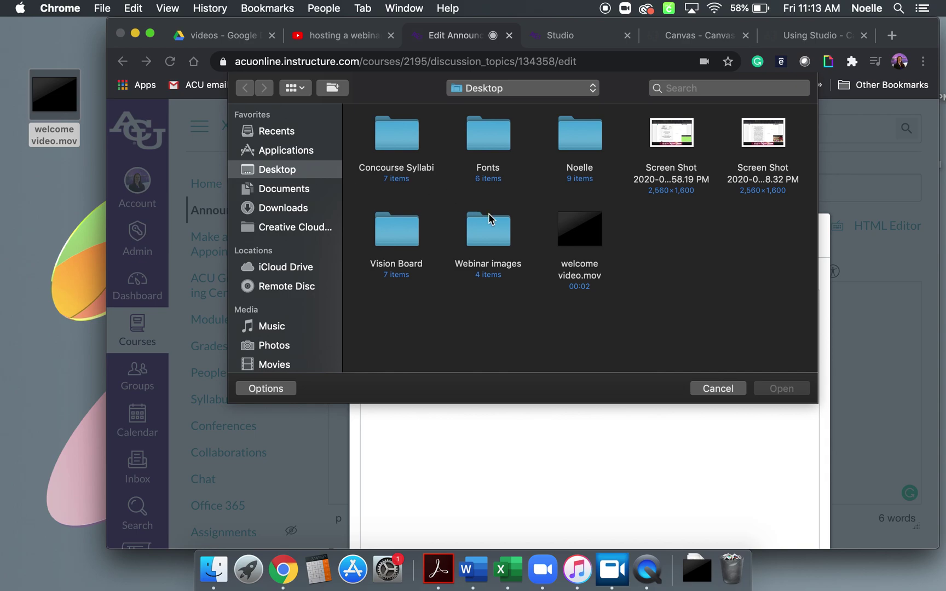
double_click(602, 240)
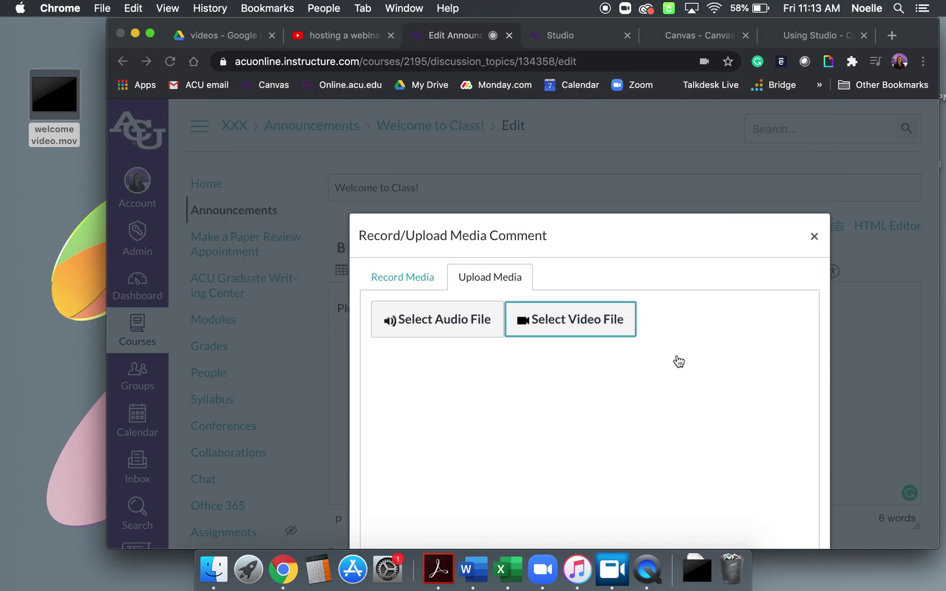
scroll(635, 402, down, 5)
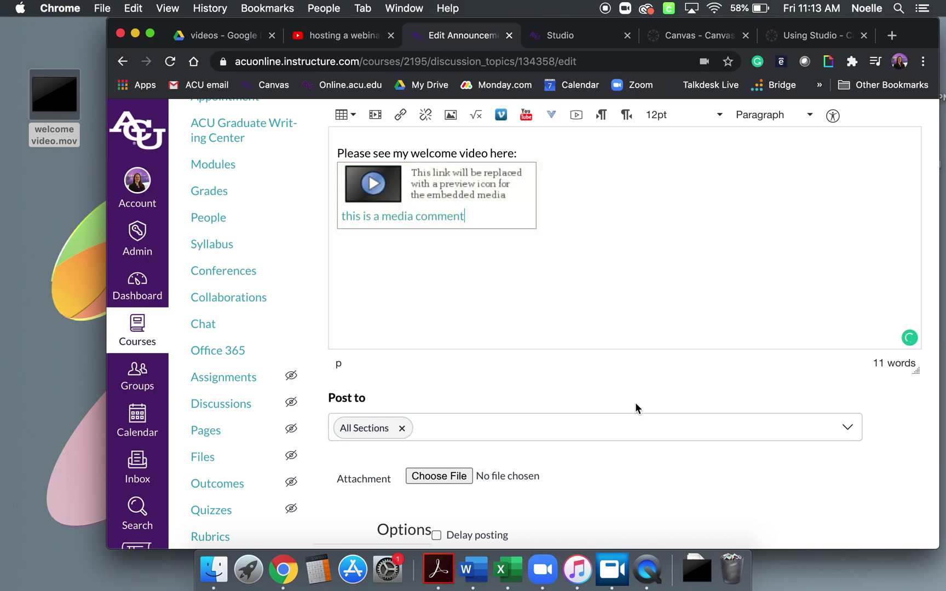
scroll(635, 404, up, 3)
scroll(635, 404, down, 6)
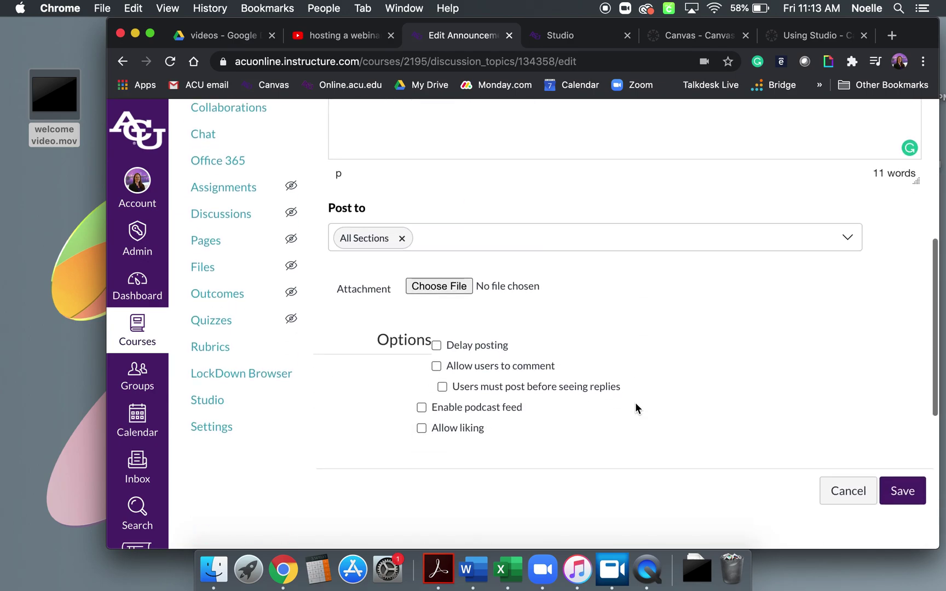
click(894, 485)
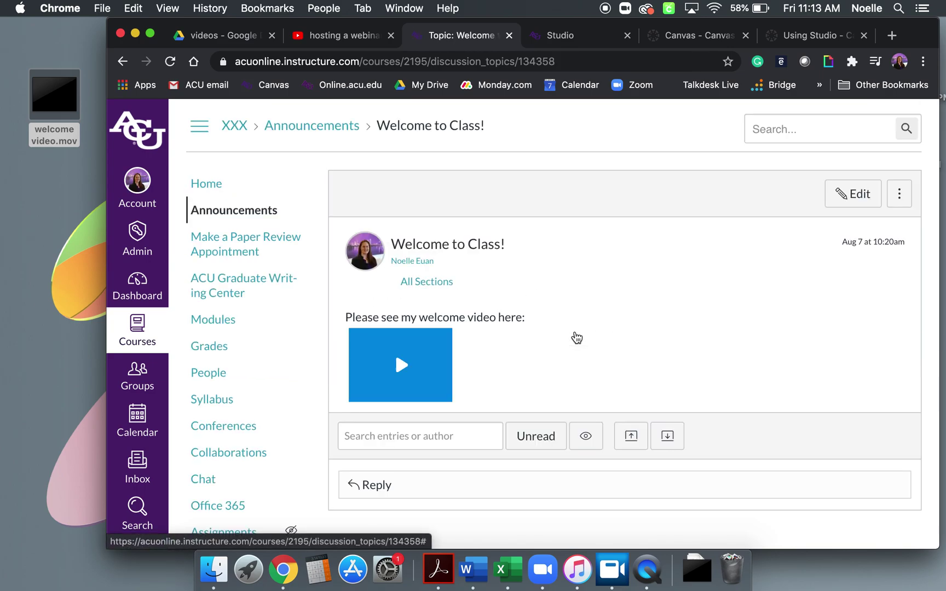
Step: Play the uploaded welcome video, then reopen the announcement and delete its media placeholder
click(401, 362)
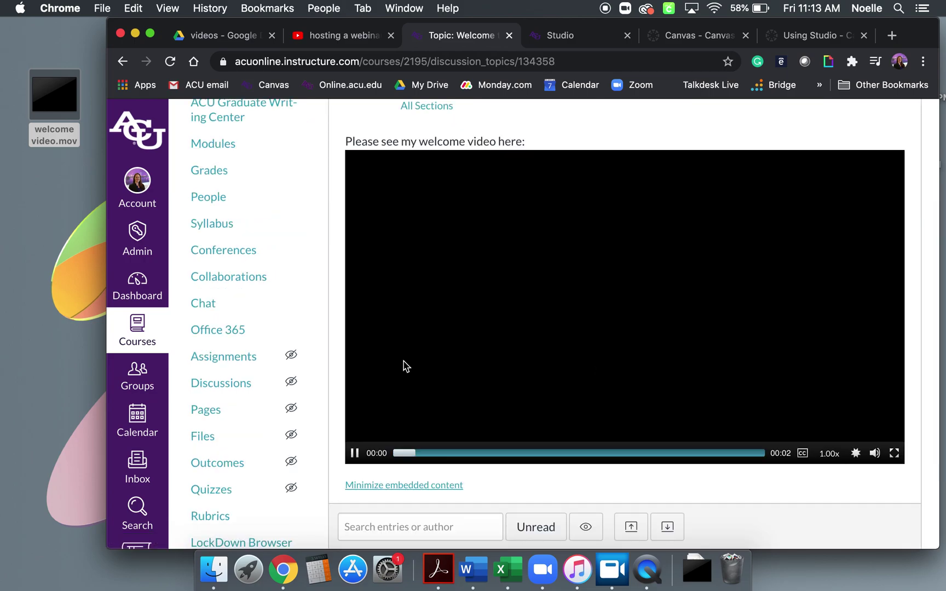
scroll(587, 363, up, 4)
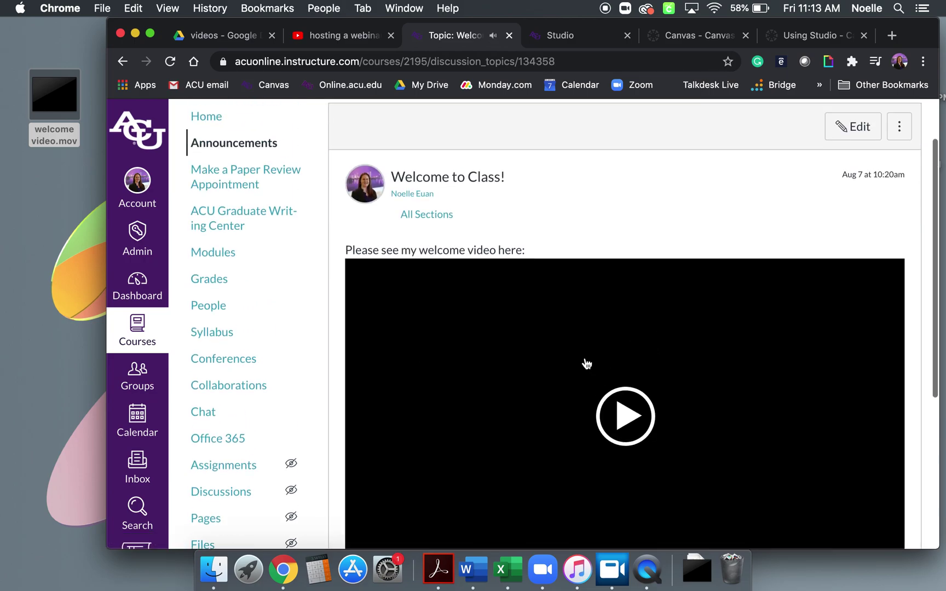
click(849, 194)
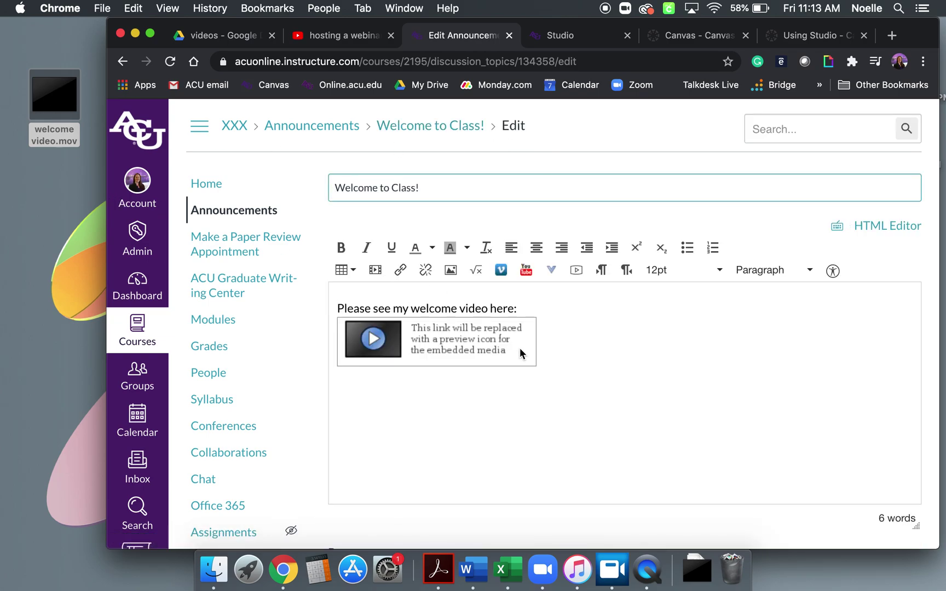
click(425, 350)
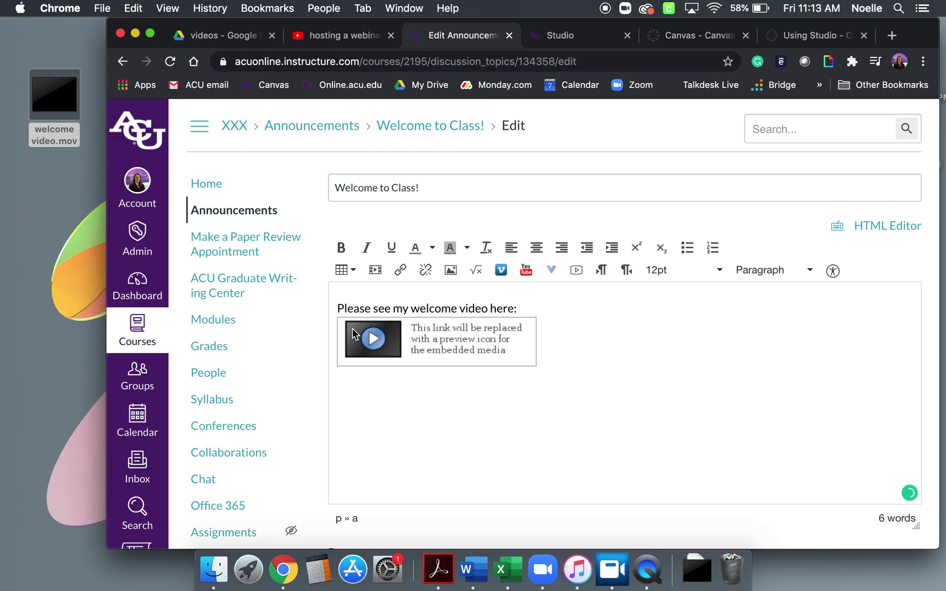
key(BackSpace)
key(BackSpace)
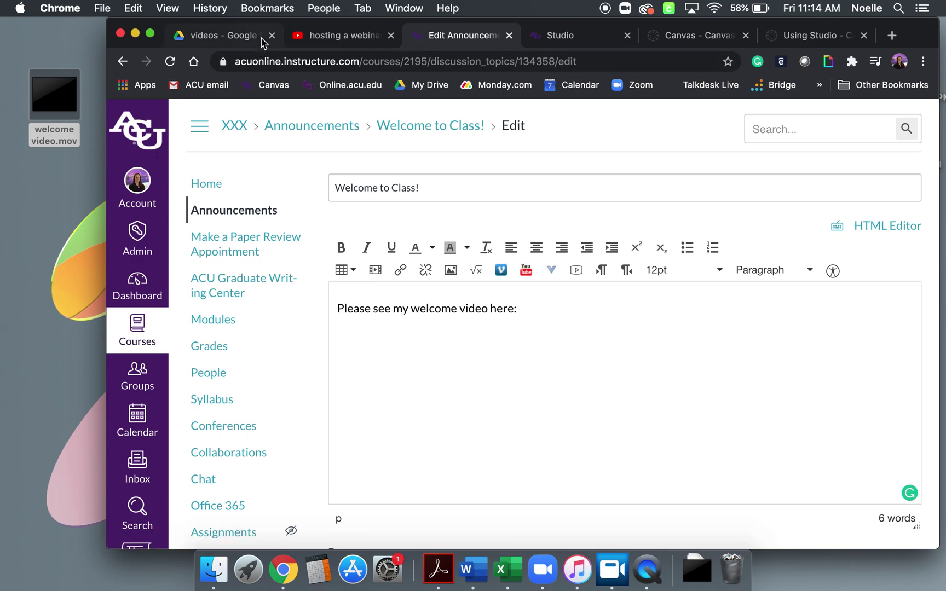
Step: Drag 'welcome video.mov' from the desktop into the Drive videos folder
click(243, 38)
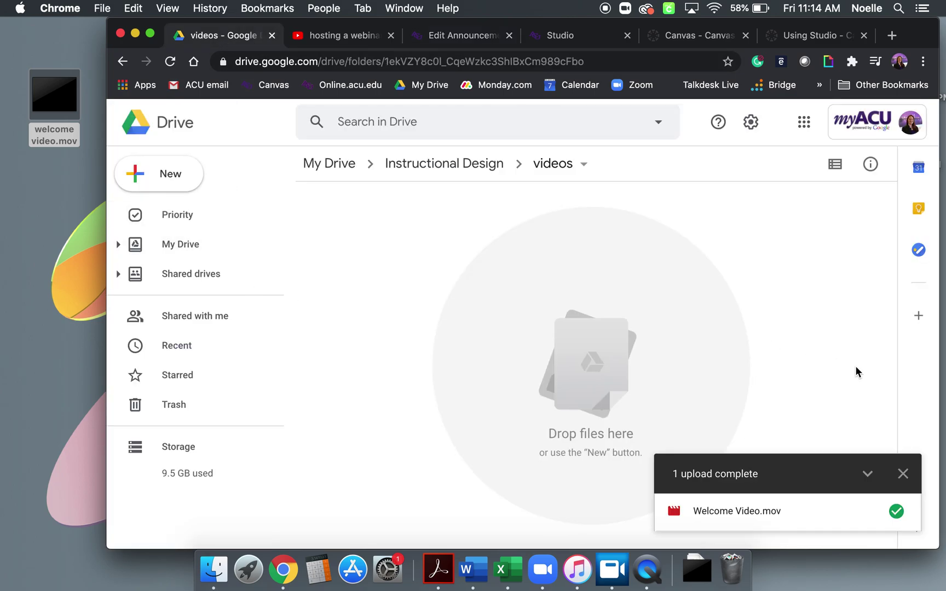
click(903, 474)
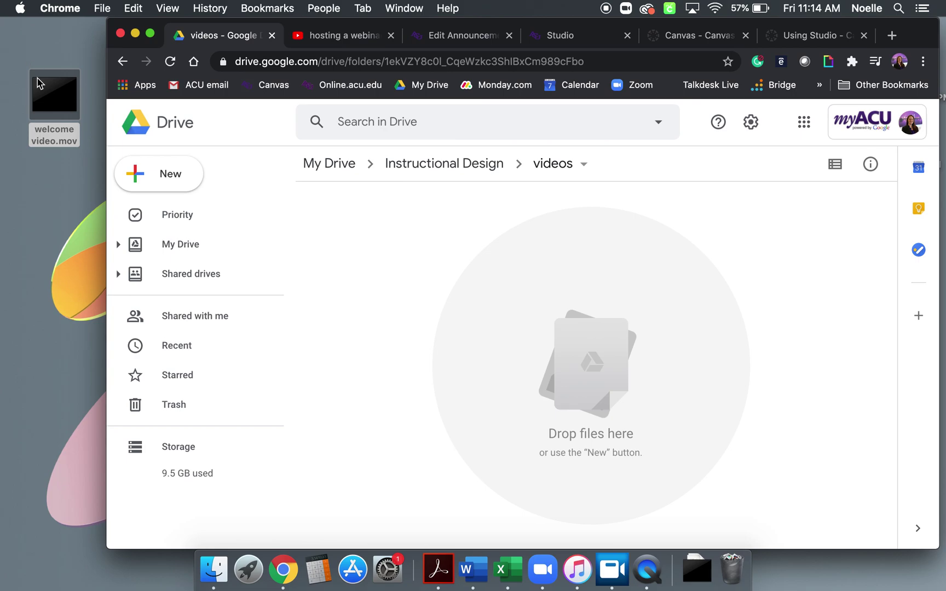
drag(64, 112, 576, 255)
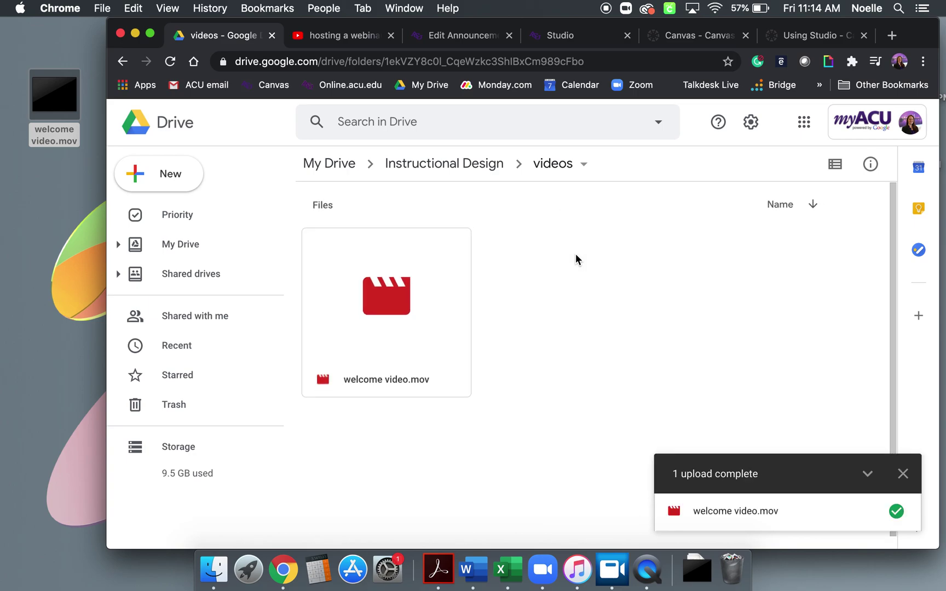
right_click(401, 293)
Step: Set welcome video.mov's link access to anyone with the link
click(462, 225)
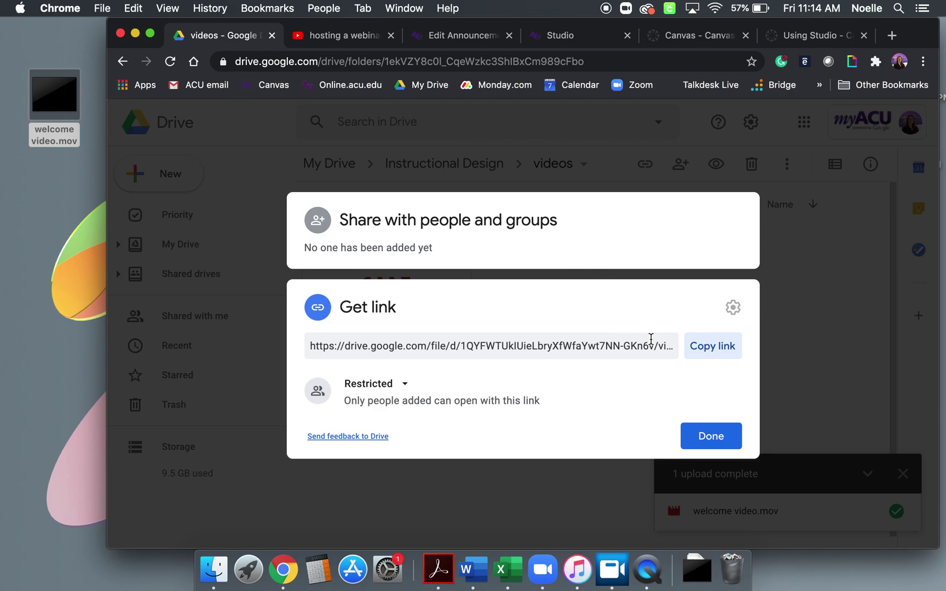
click(405, 386)
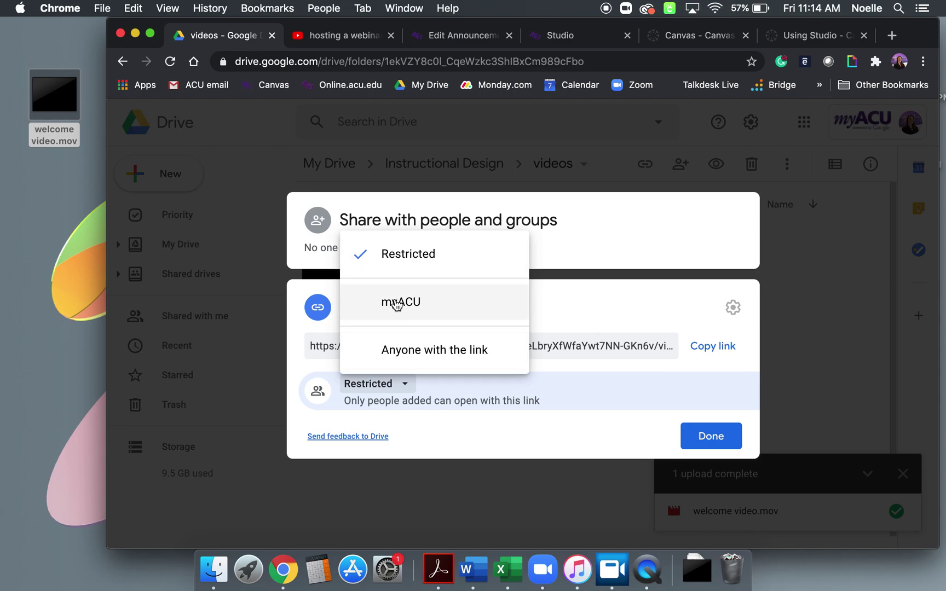
click(397, 305)
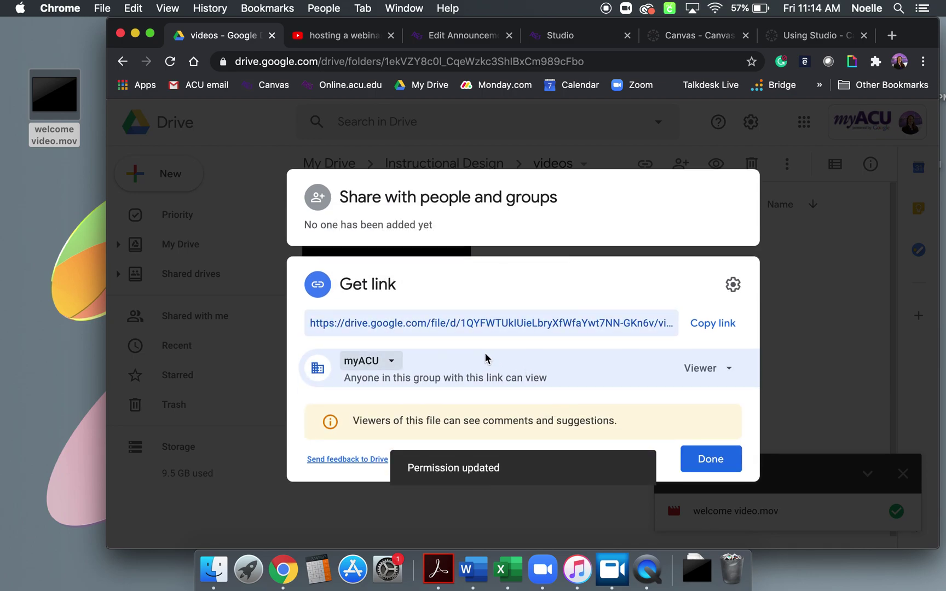
click(707, 368)
click(387, 368)
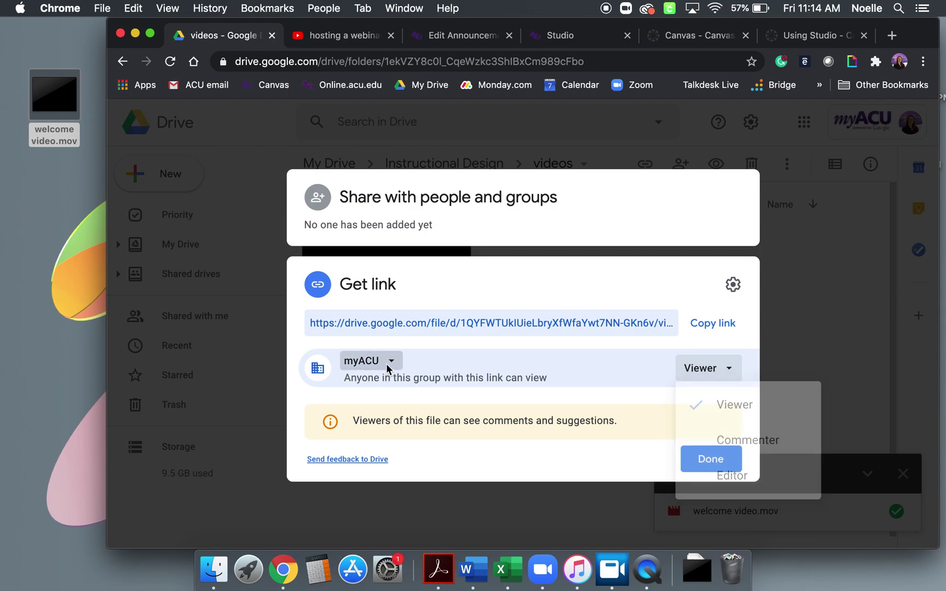
click(393, 362)
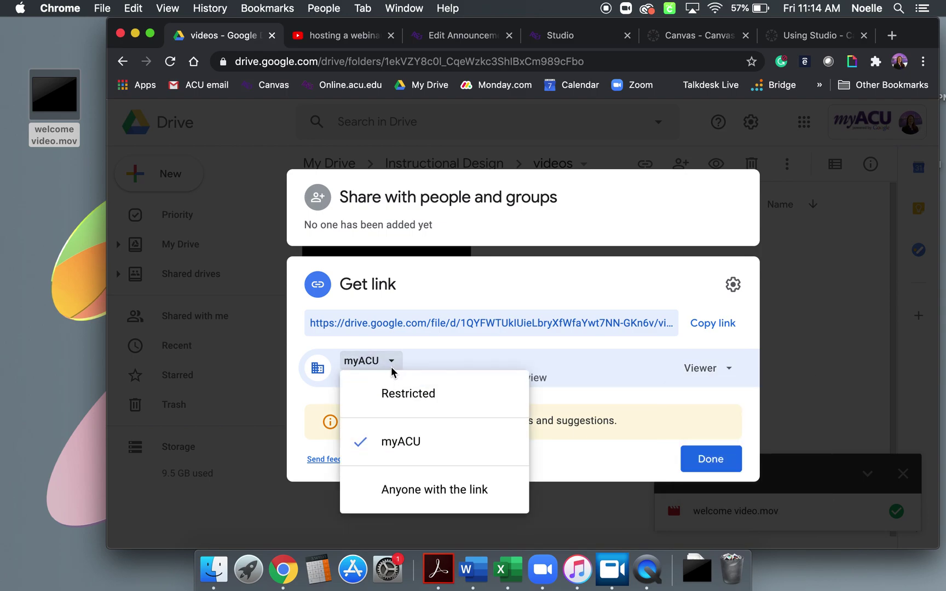
click(410, 489)
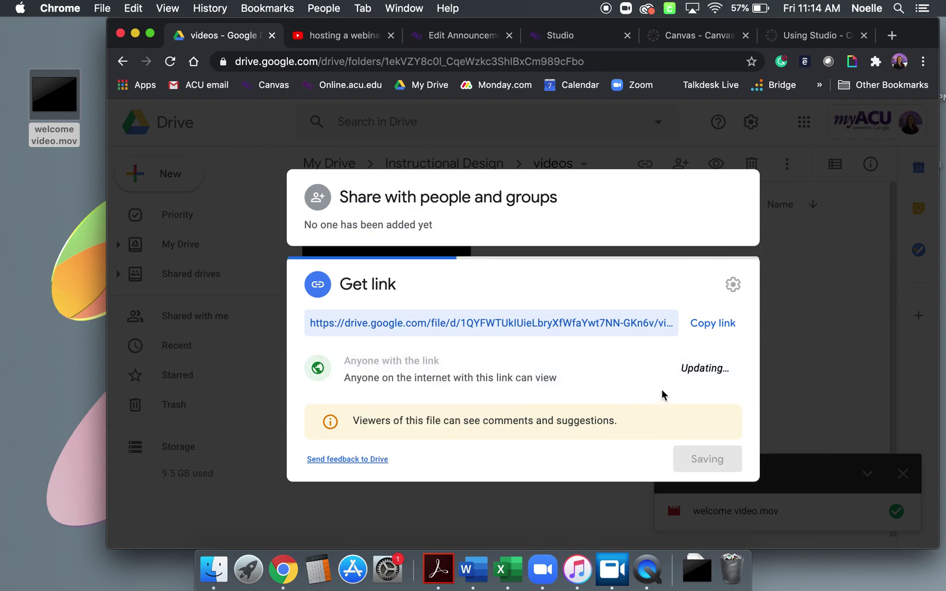
Step: Keep link visitors as Viewer, copy the link, and paste it into the announcement
click(704, 370)
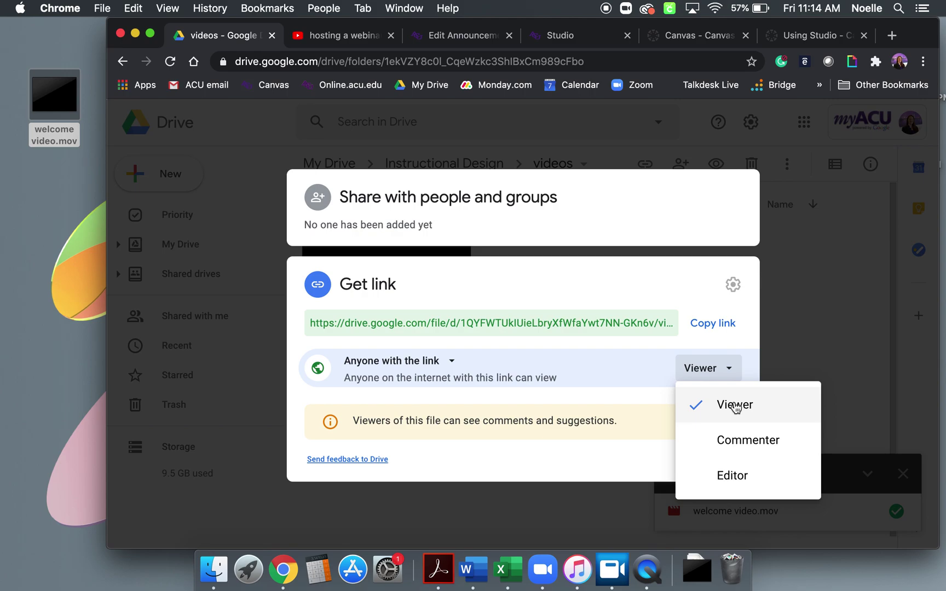
click(735, 406)
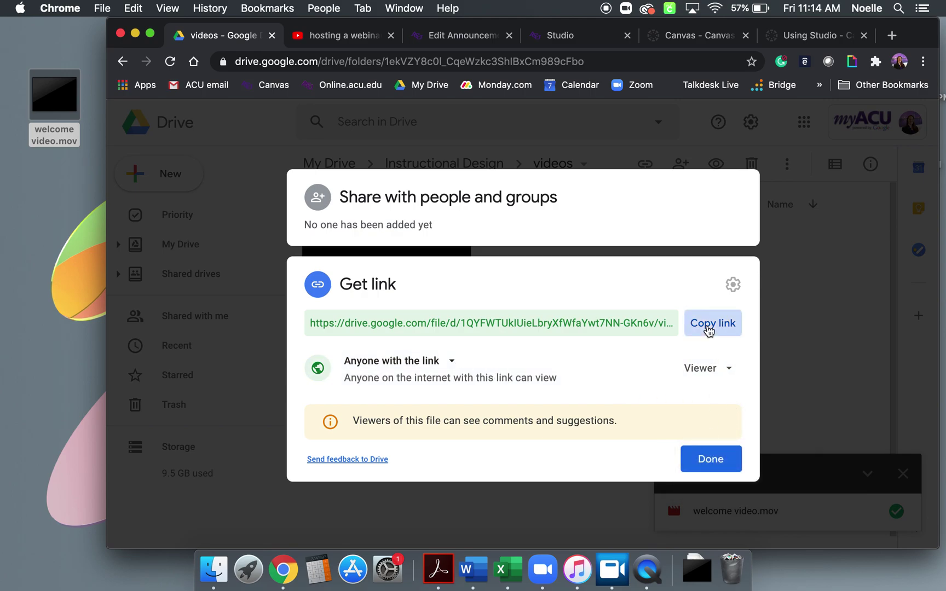
click(712, 323)
click(707, 462)
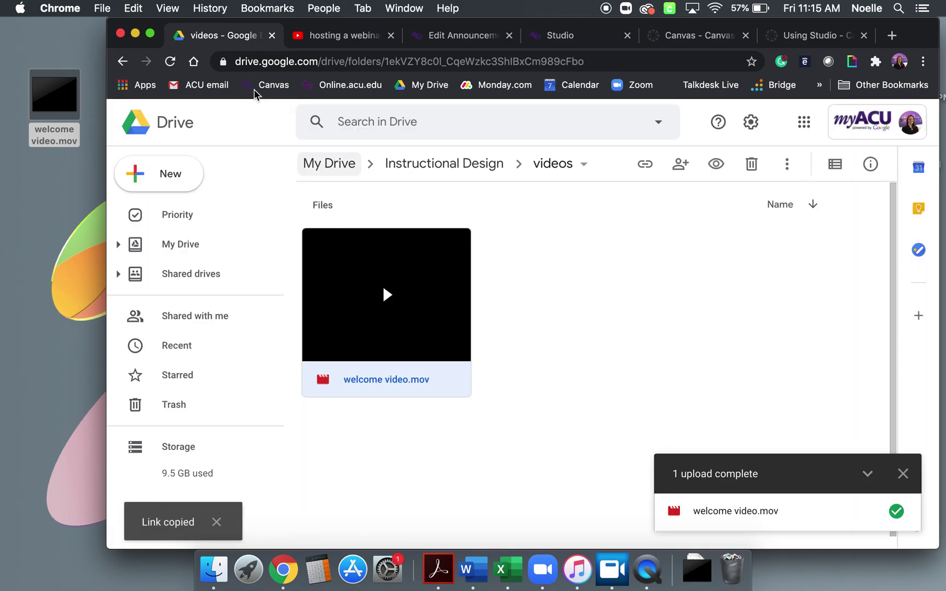
click(460, 35)
key(super+v)
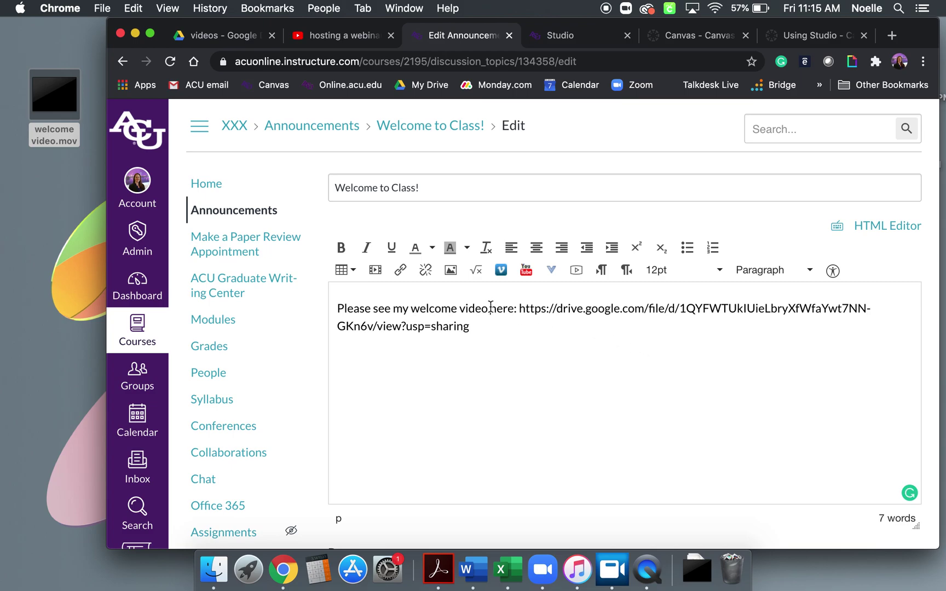
Step: Delete the word 'here' and the pasted Drive URL from the intro line
drag(490, 307, 509, 307)
key(BackSpace)
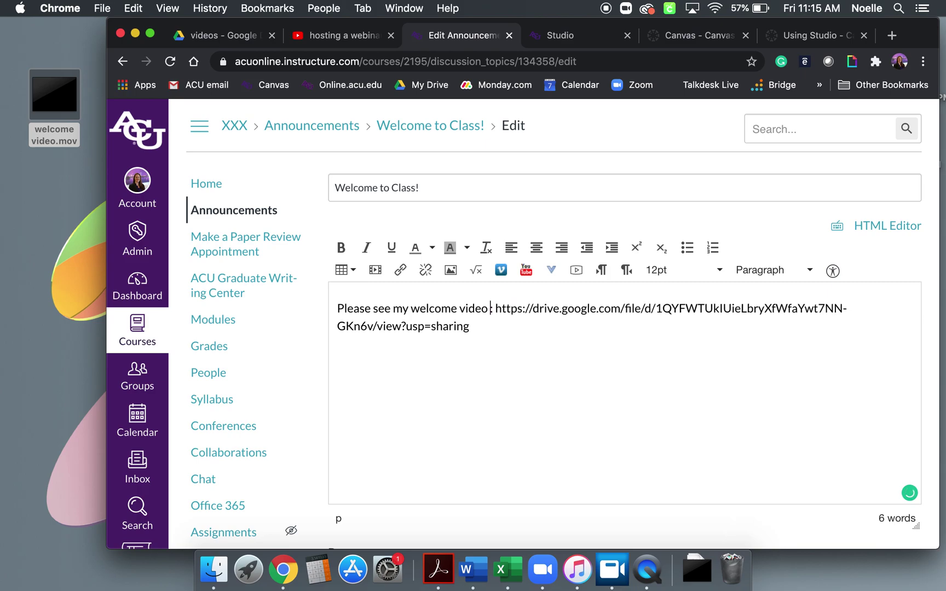
key(shift+super+Down)
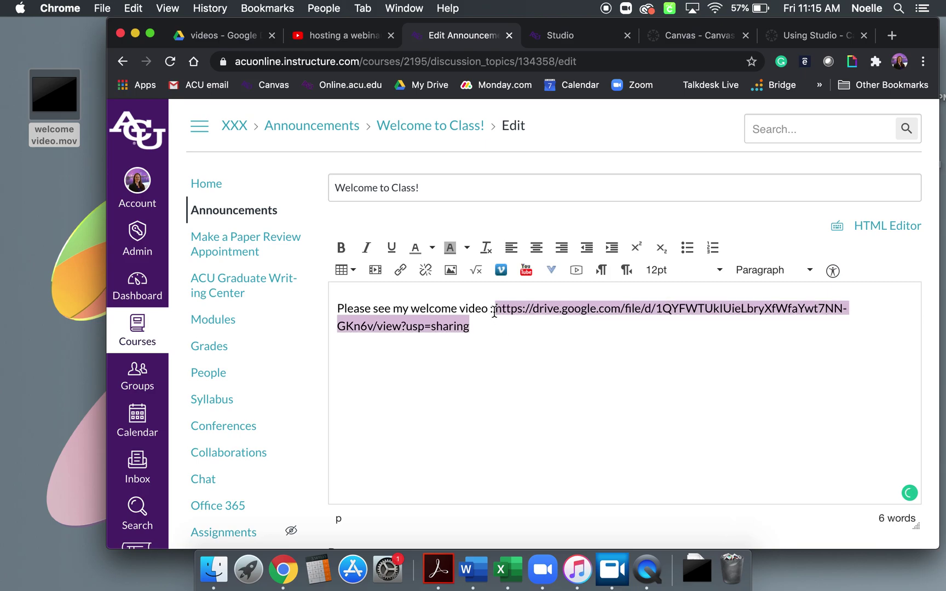
key(BackSpace)
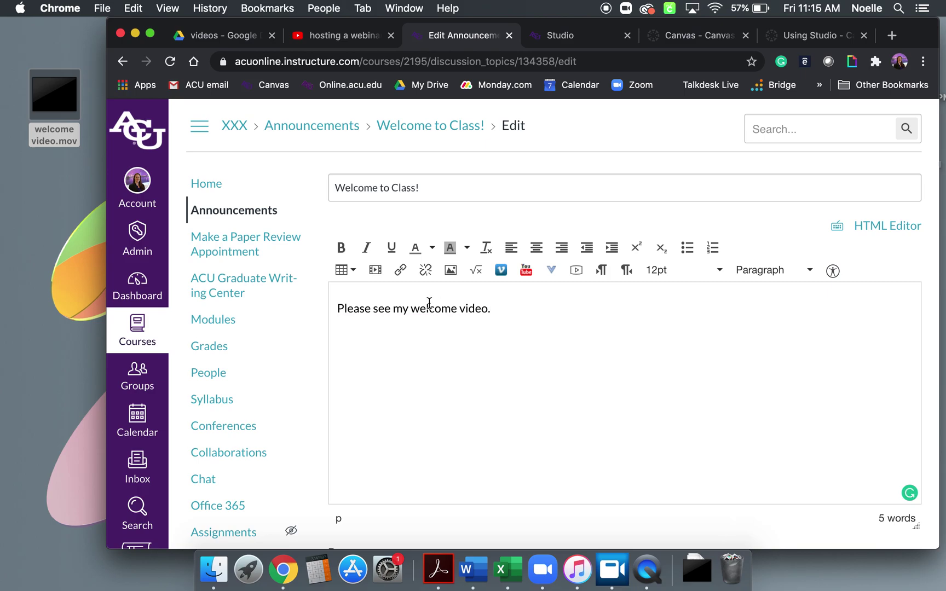
Step: Link the words 'welcome video' to the Drive share URL and save the announcement
drag(410, 309, 487, 315)
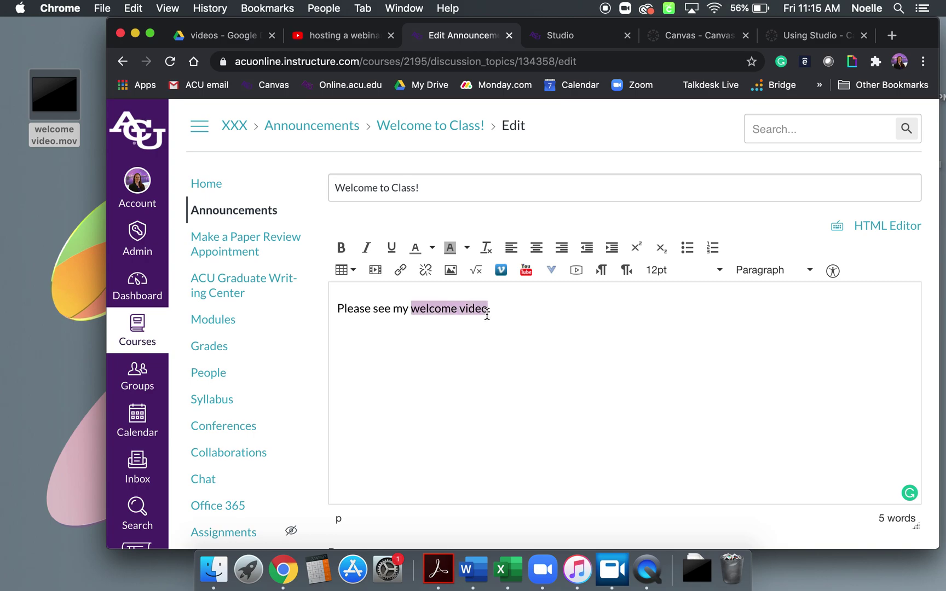
click(400, 269)
key(super+v)
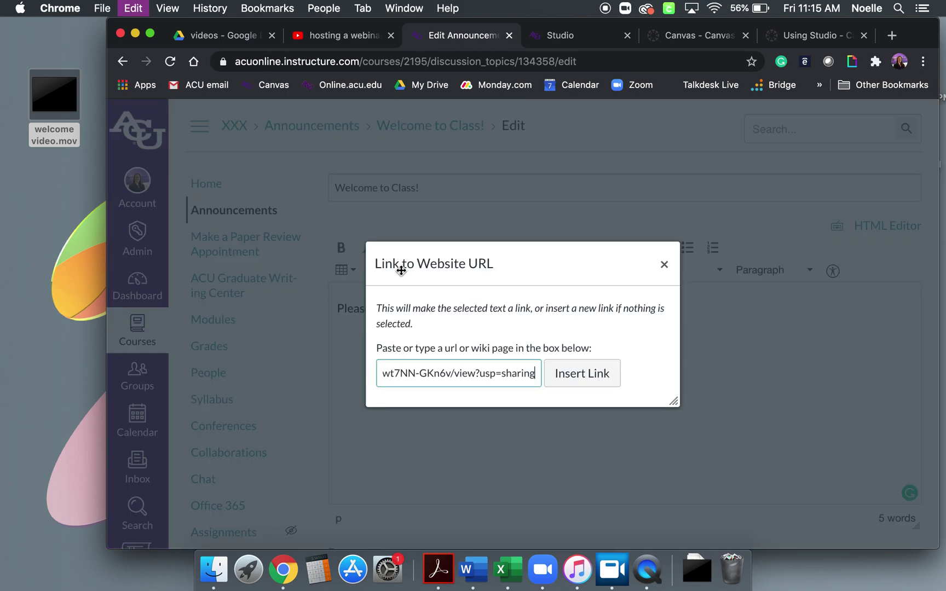
click(572, 379)
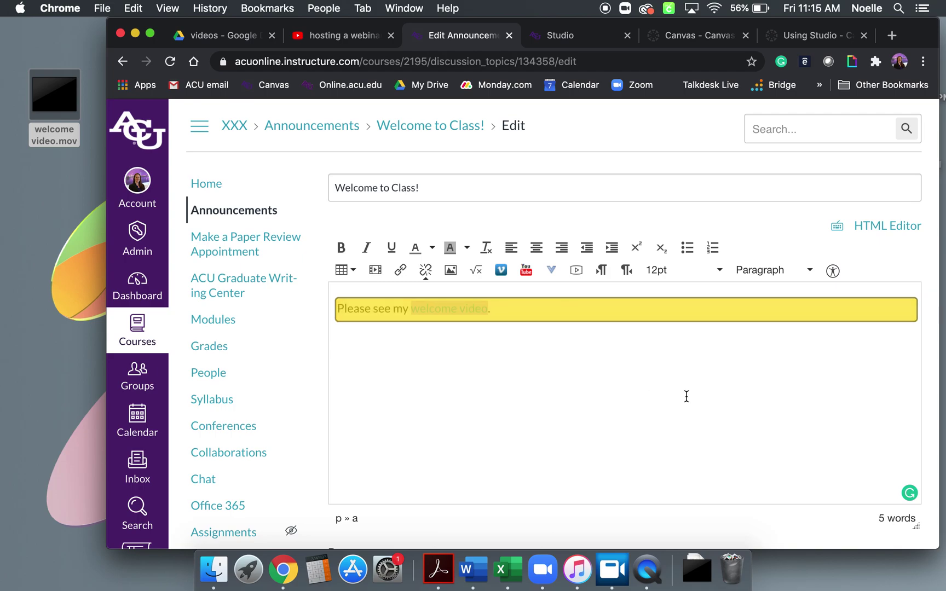
scroll(820, 528, down, 10)
click(904, 479)
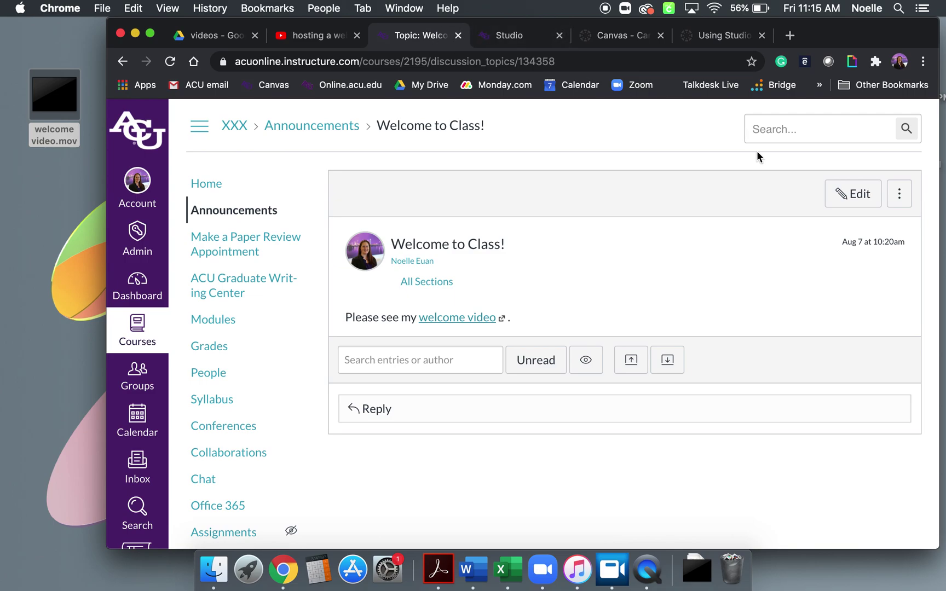
Step: Reopen the saved announcement for editing and bring up the Studio My Library tab
click(861, 194)
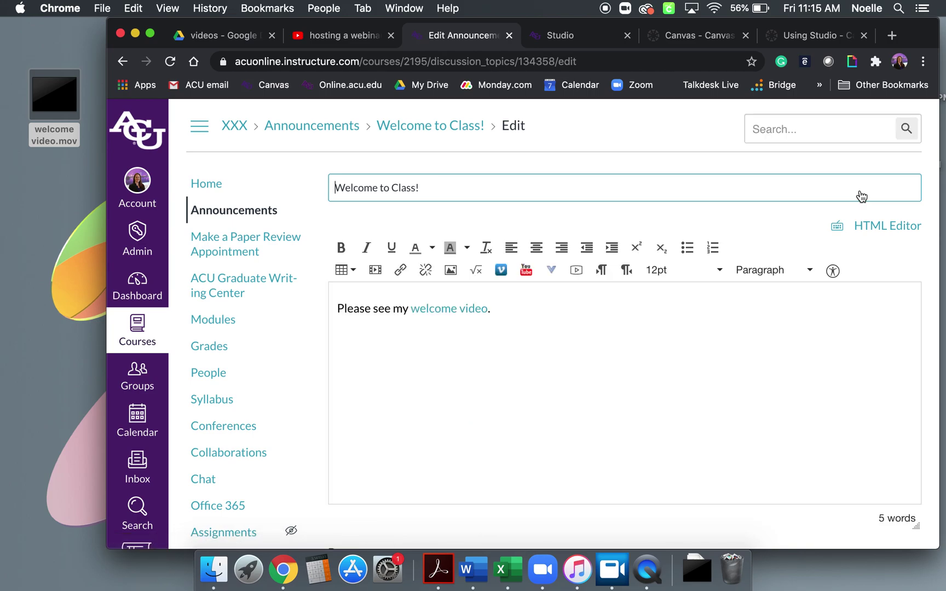
click(614, 37)
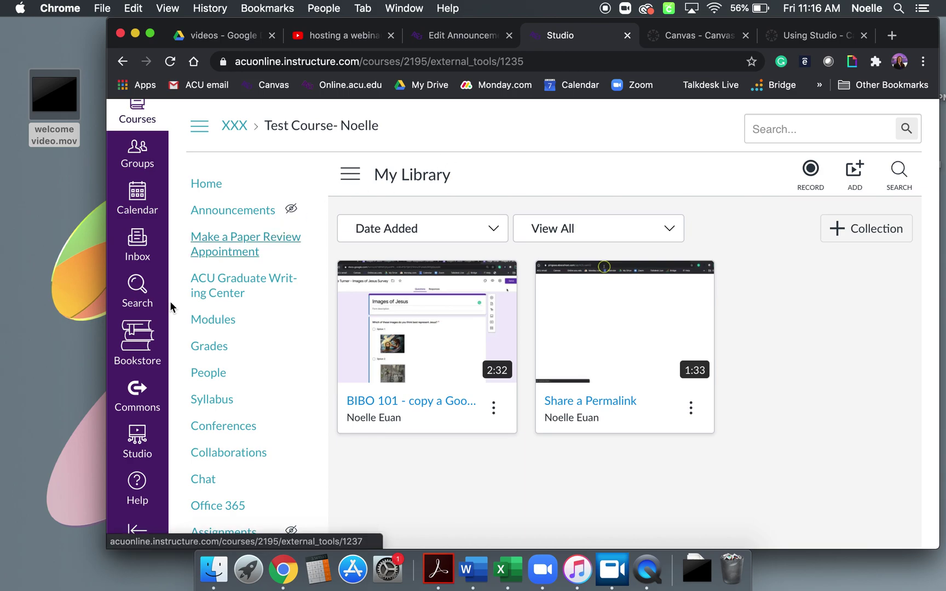
Step: Maximize the browser and open the Canvas Guides from the Help panel
scroll(133, 359, down, 5)
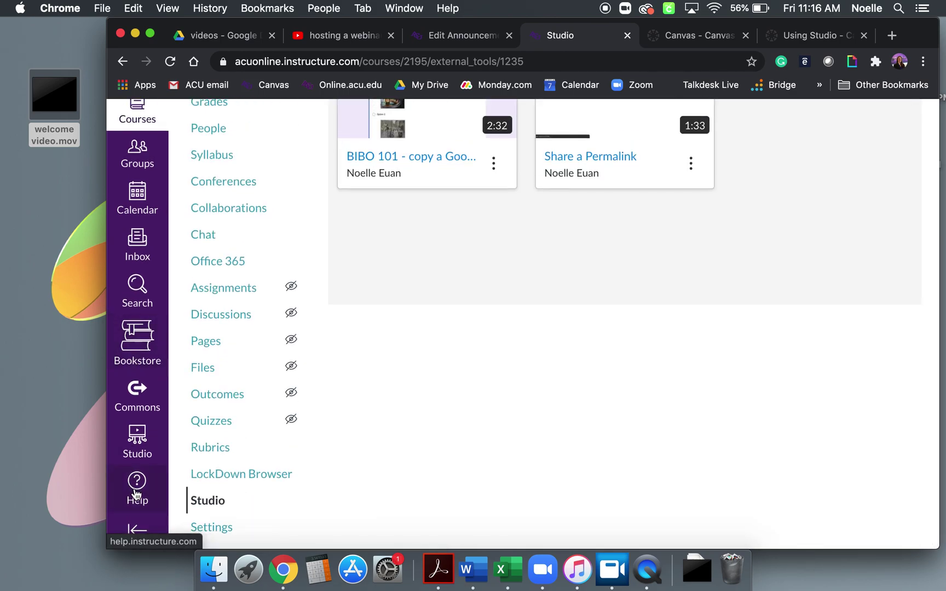
click(151, 37)
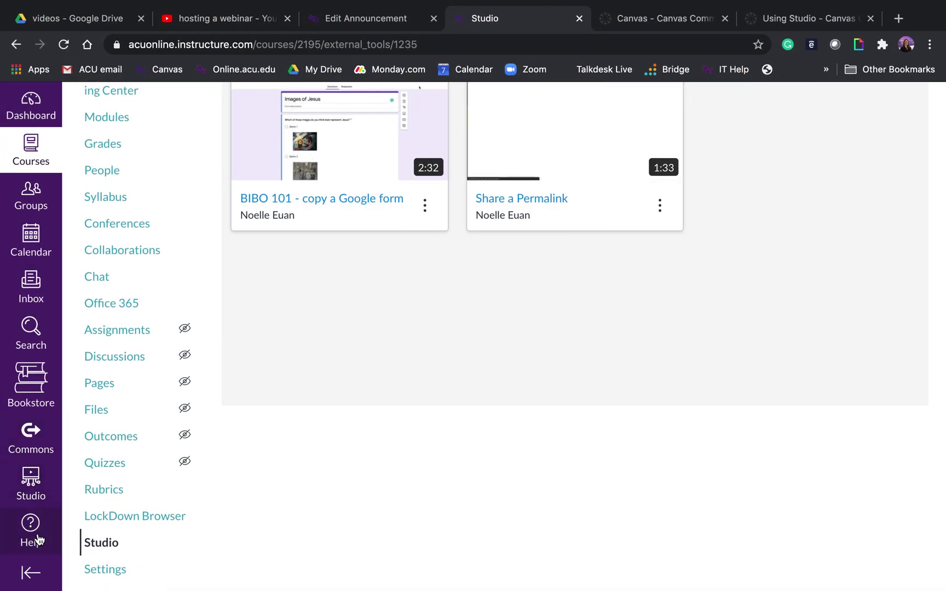
click(36, 539)
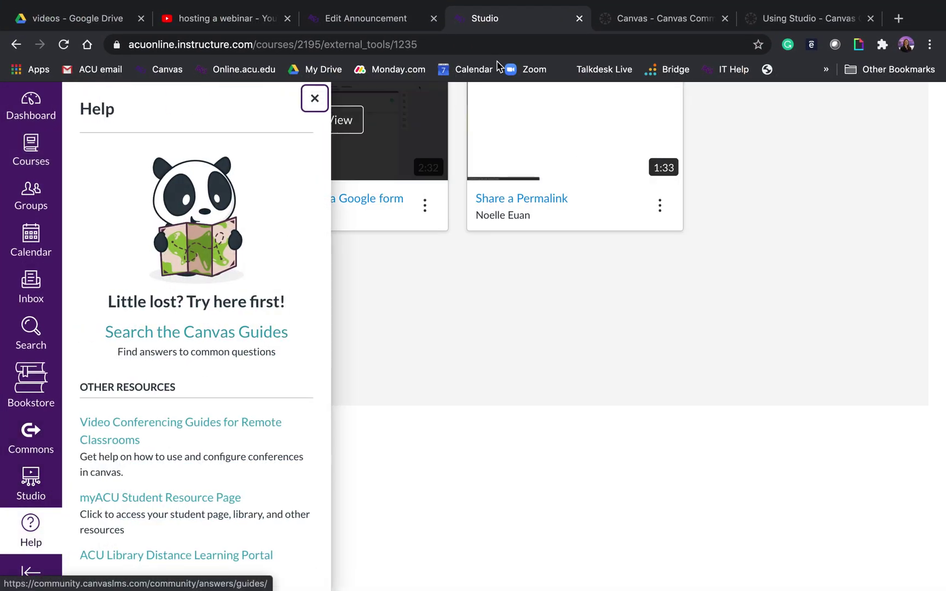
click(633, 24)
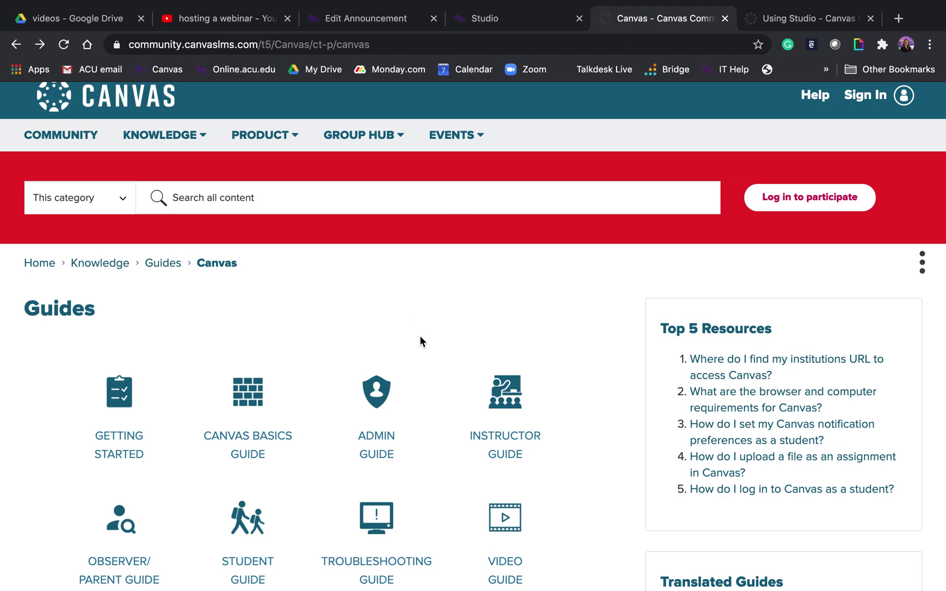
Step: Search the Canvas Community guides for 'videos'
scroll(420, 336, down, 3)
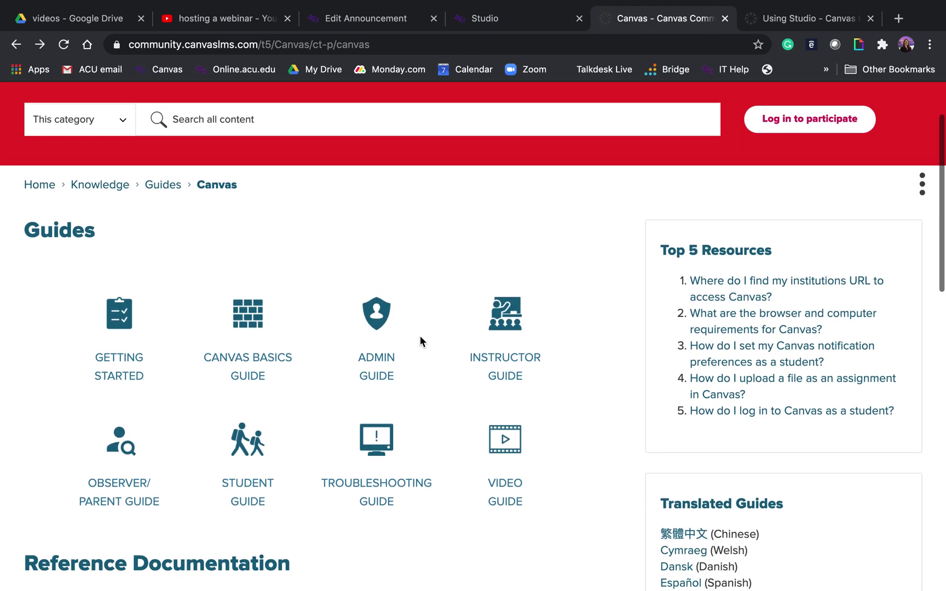
scroll(420, 335, up, 1)
scroll(420, 335, down, 2)
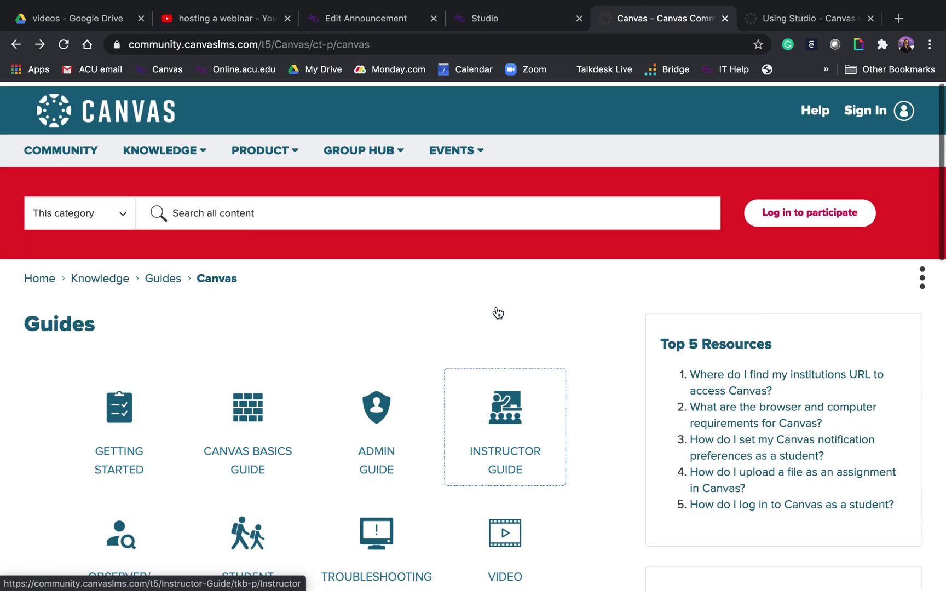
scroll(499, 313, up, 4)
click(451, 206)
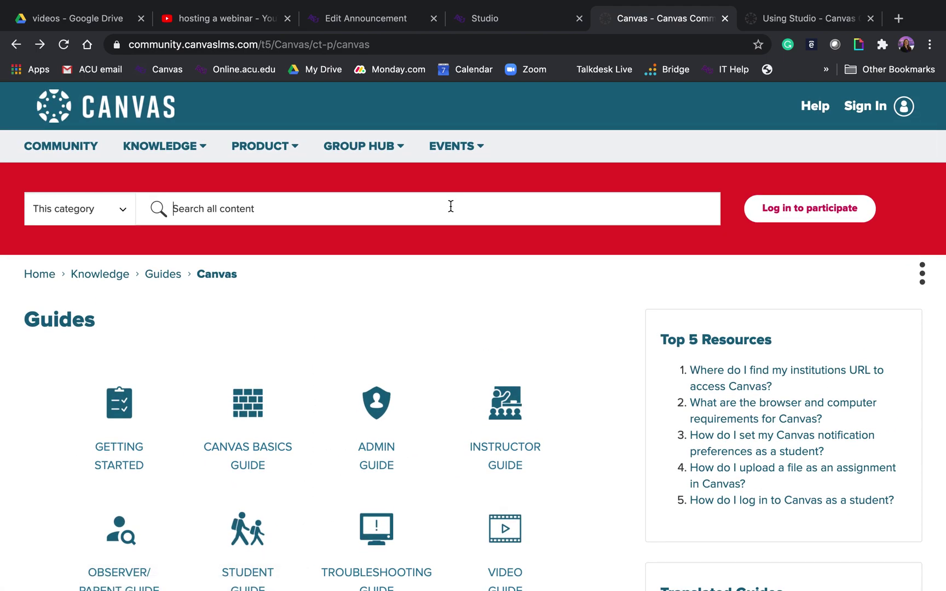
text(videos)
key(Return)
Step: Review the Using Studio guide, then return to the course's Studio page
click(767, 29)
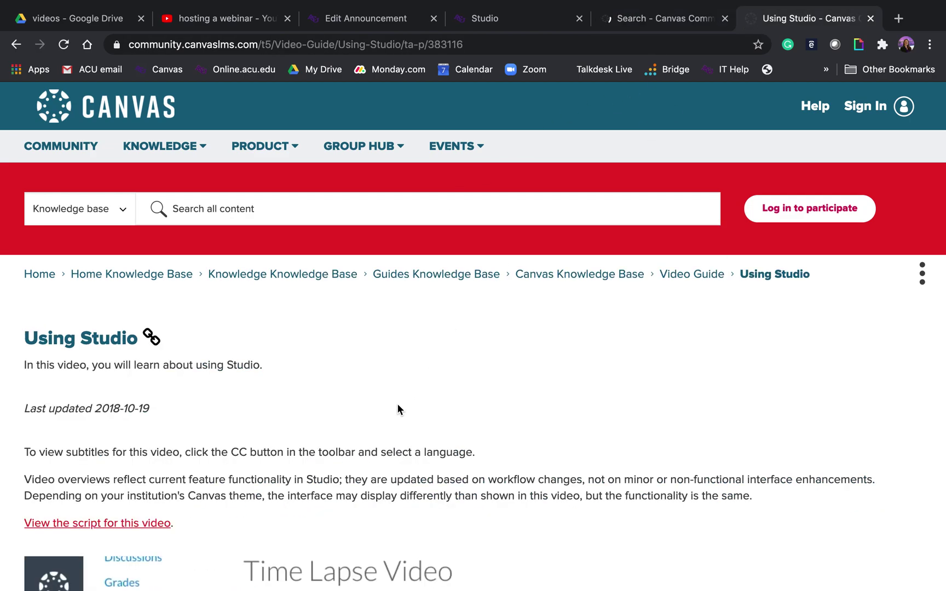
scroll(397, 409, down, 10)
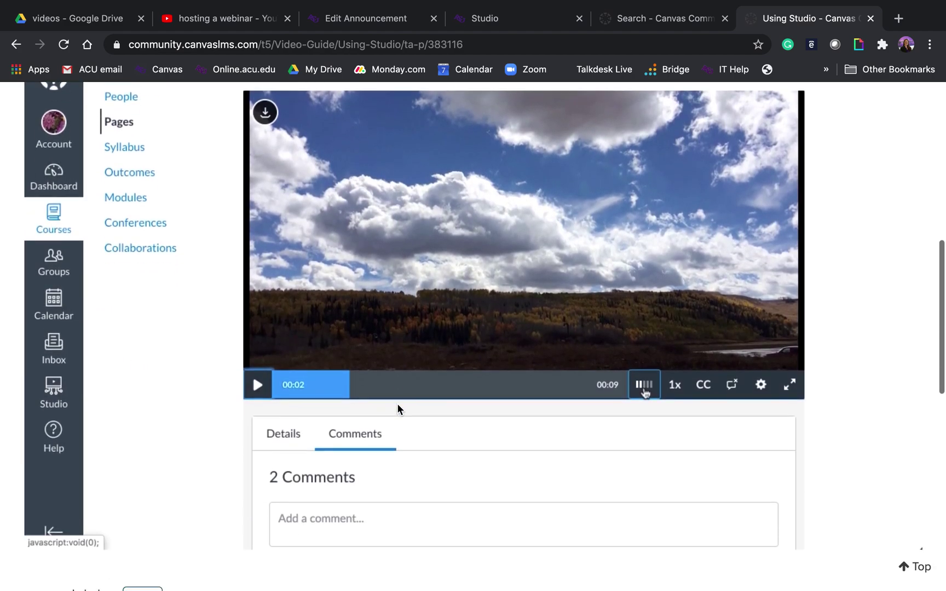
scroll(397, 404, up, 10)
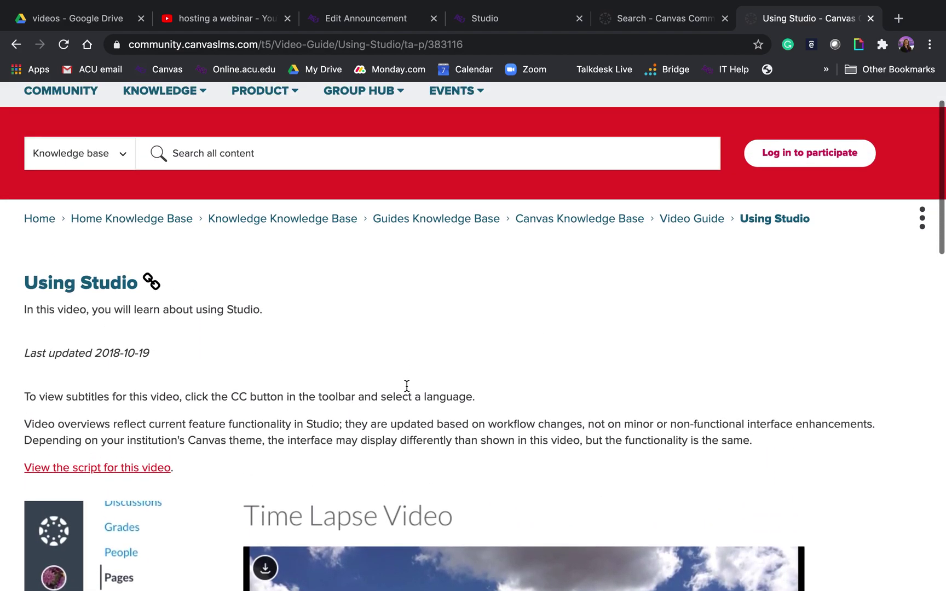
click(503, 24)
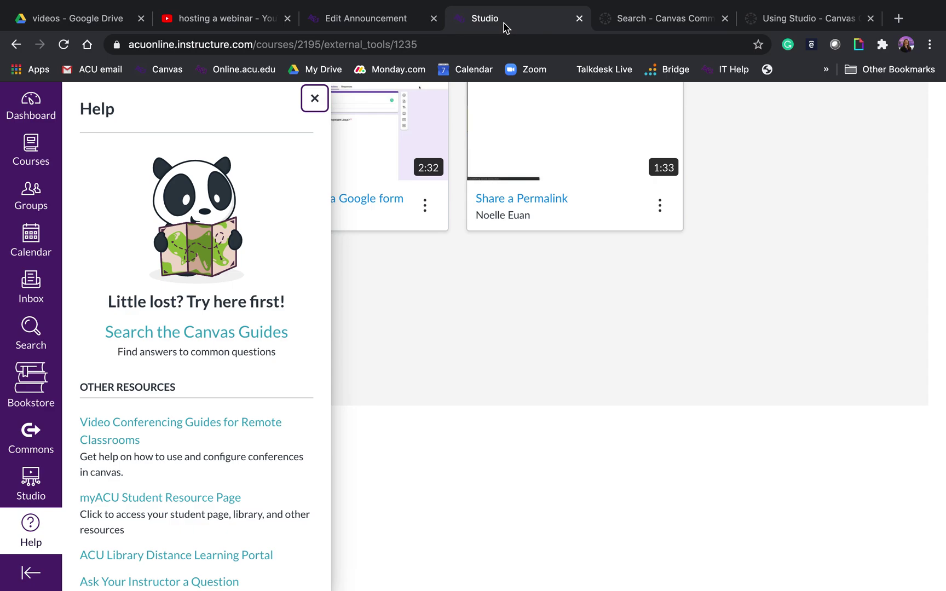
Step: Close the Help panel and return to the top of My Library
click(593, 272)
click(314, 99)
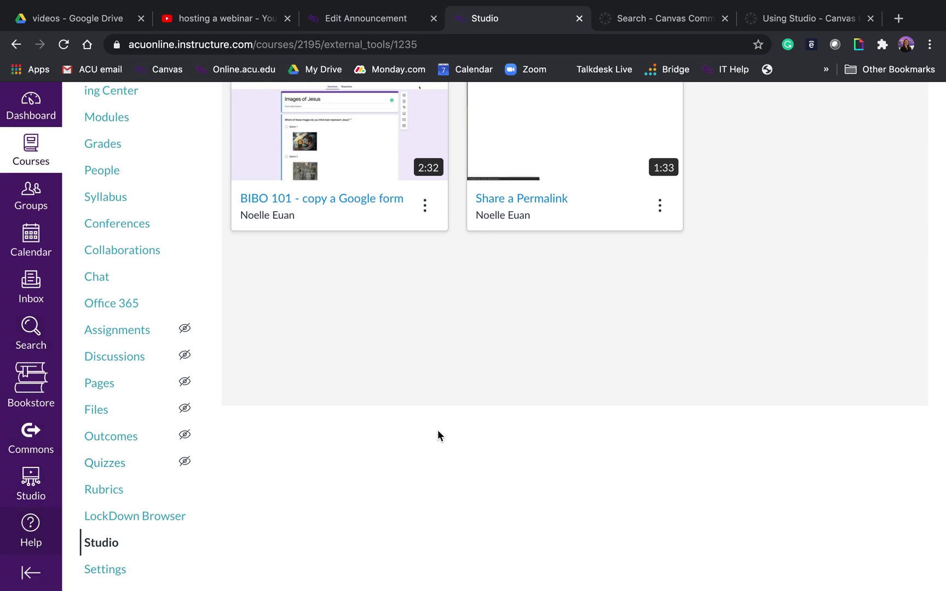
scroll(438, 431, up, 5)
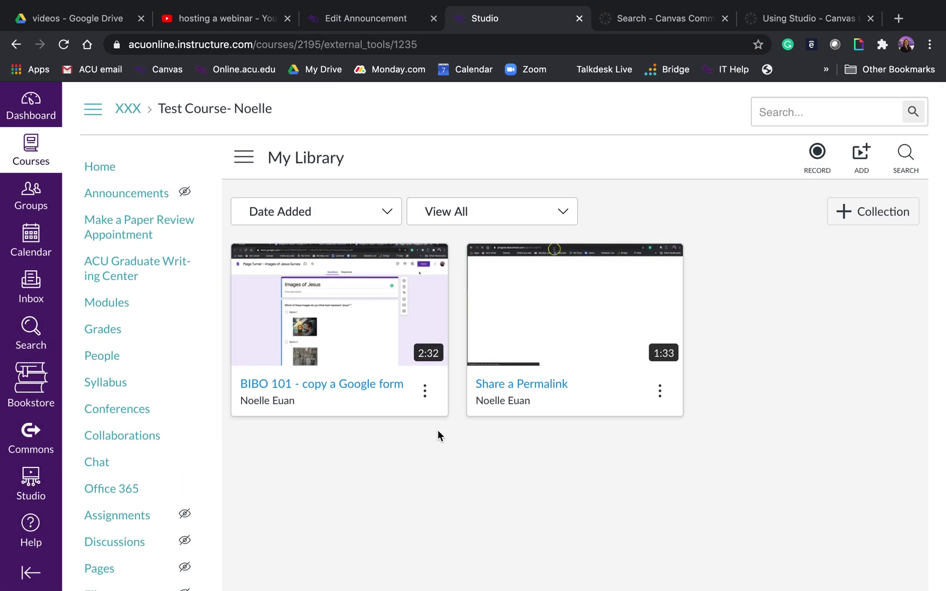
Step: Look over the Studio RECORD options and navigation menu, closing each
click(817, 164)
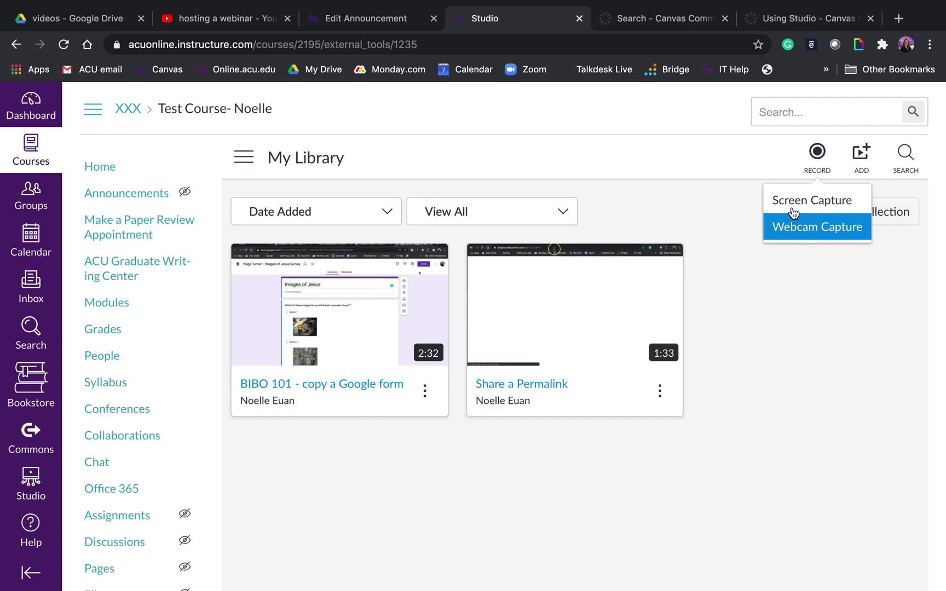
click(786, 297)
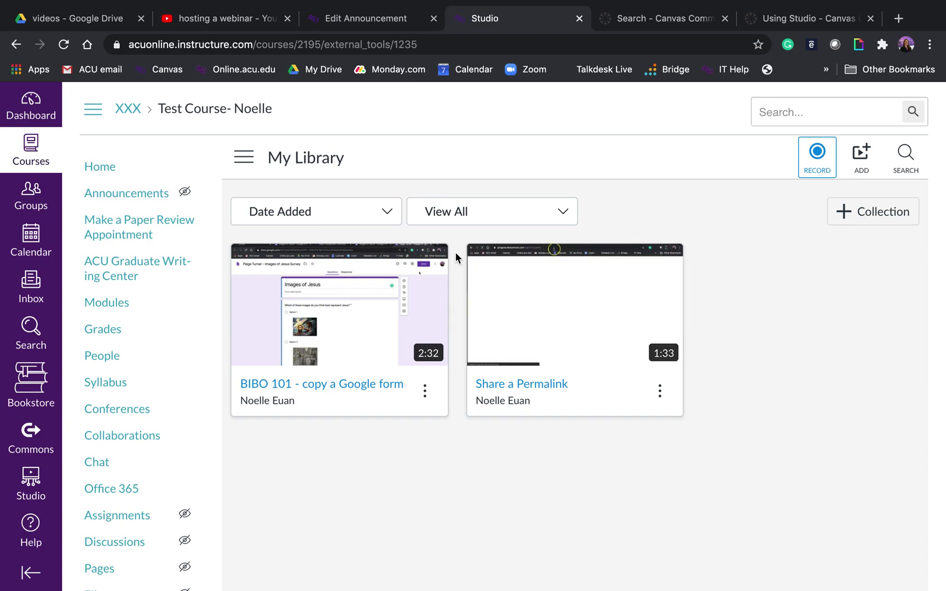
click(244, 157)
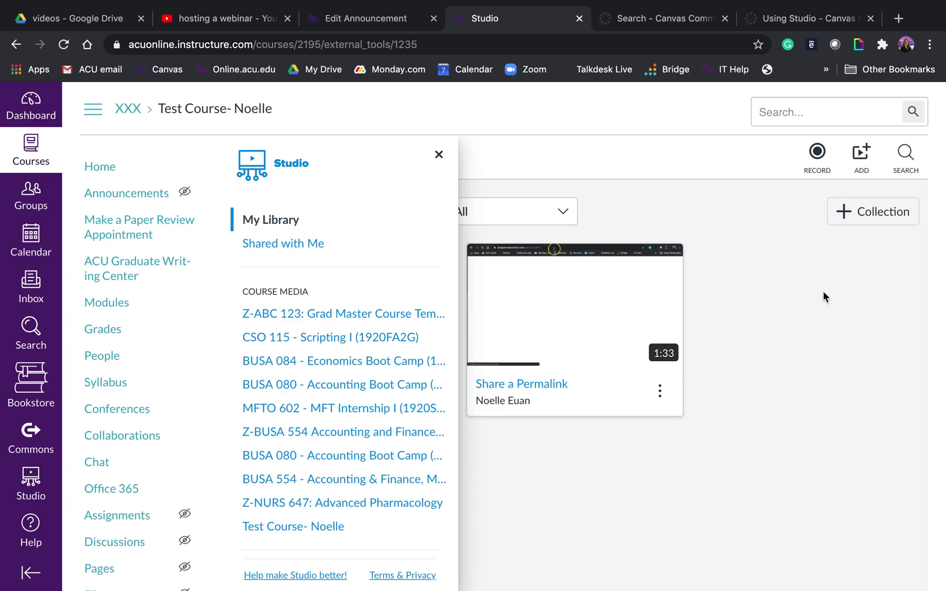
click(439, 154)
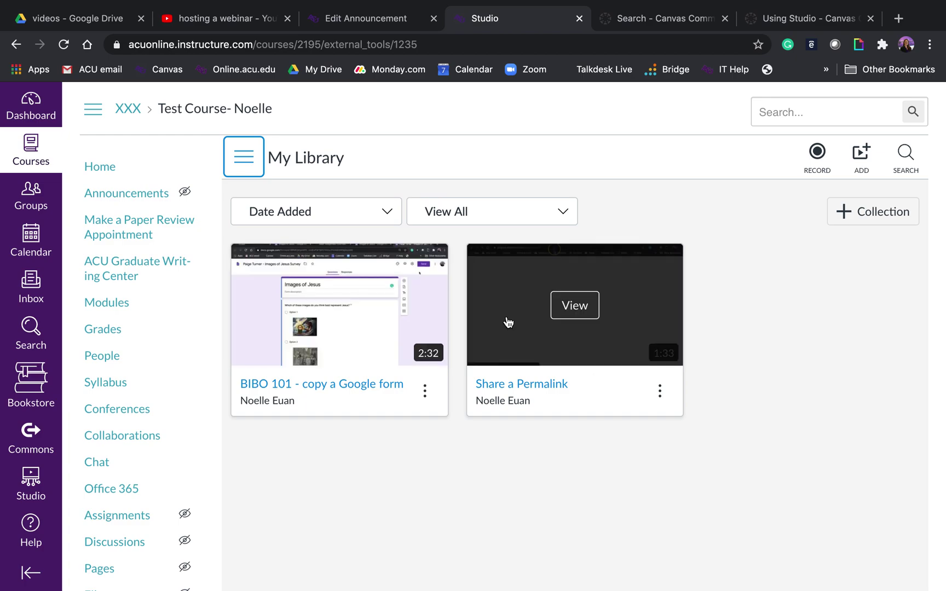
Step: Copy the share link URL of the 'Share a Permalink' Studio video
click(660, 392)
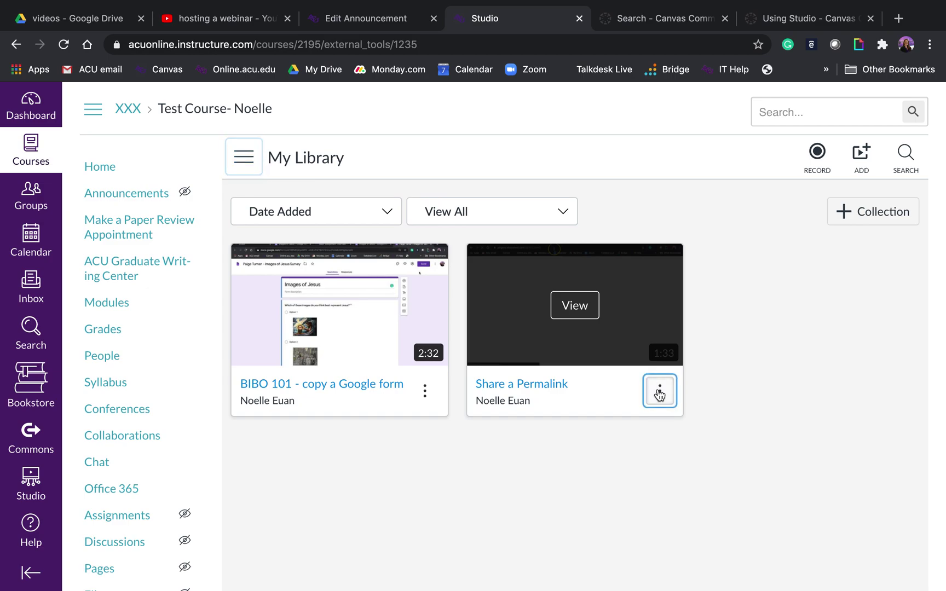
click(672, 276)
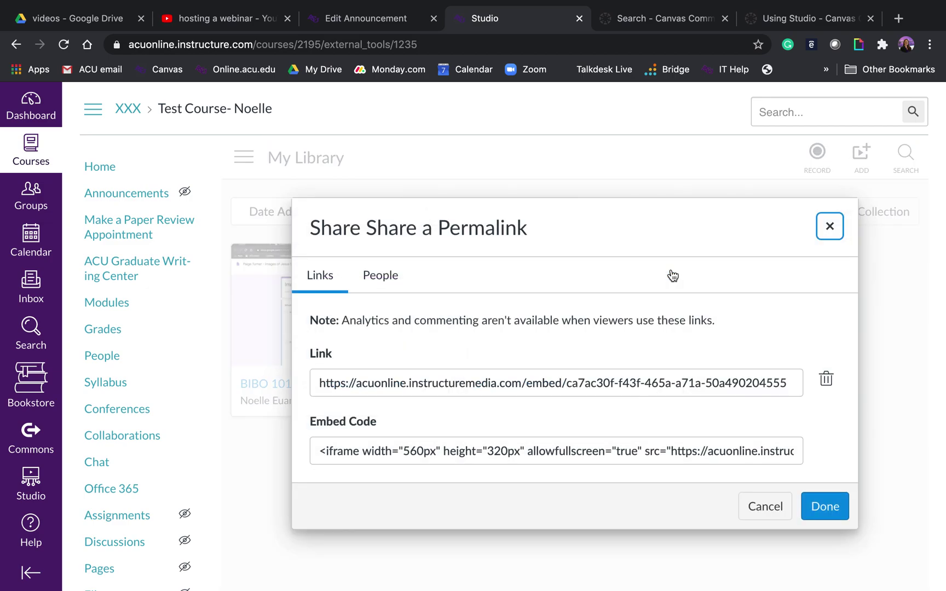
double_click(604, 386)
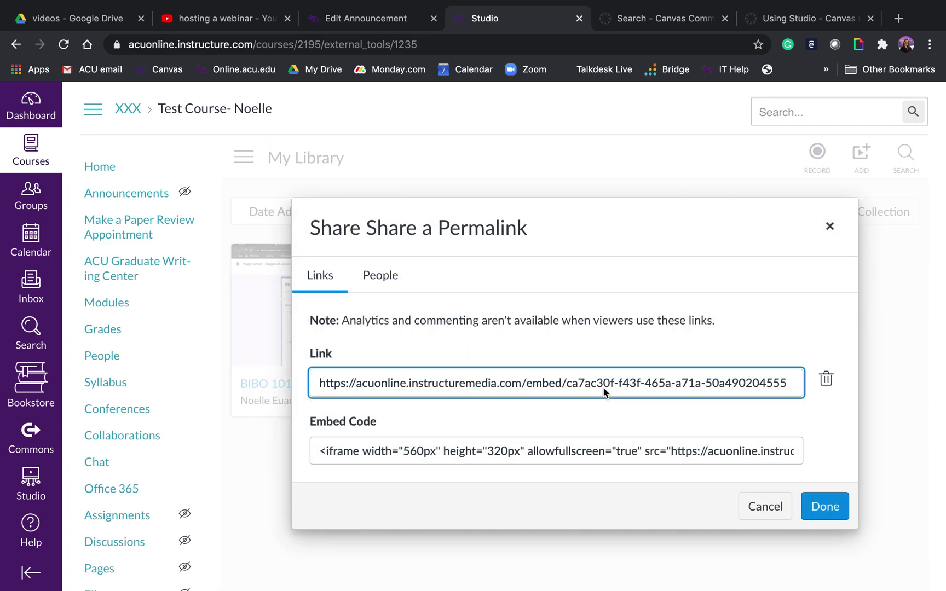
triple_click(603, 387)
key(super+c)
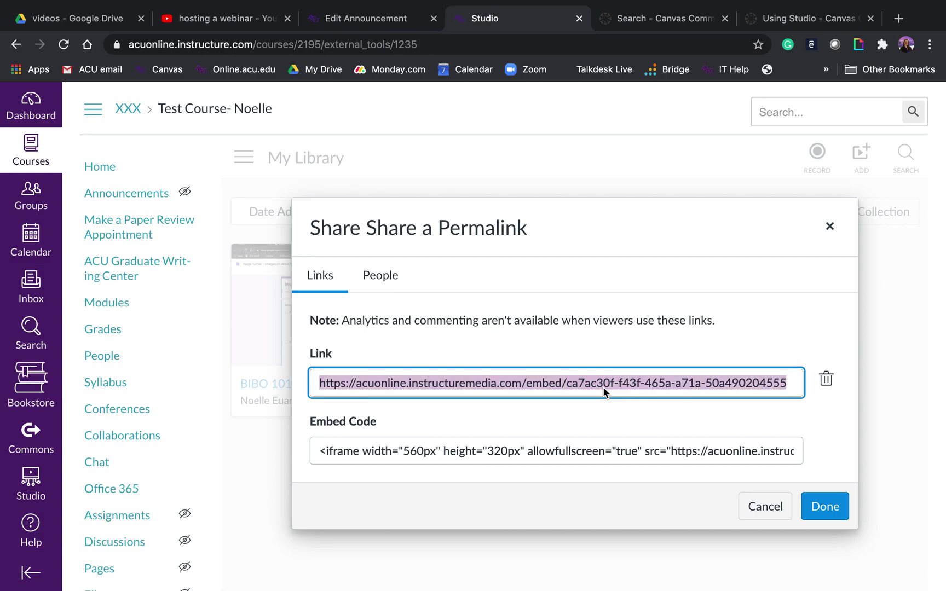
click(824, 506)
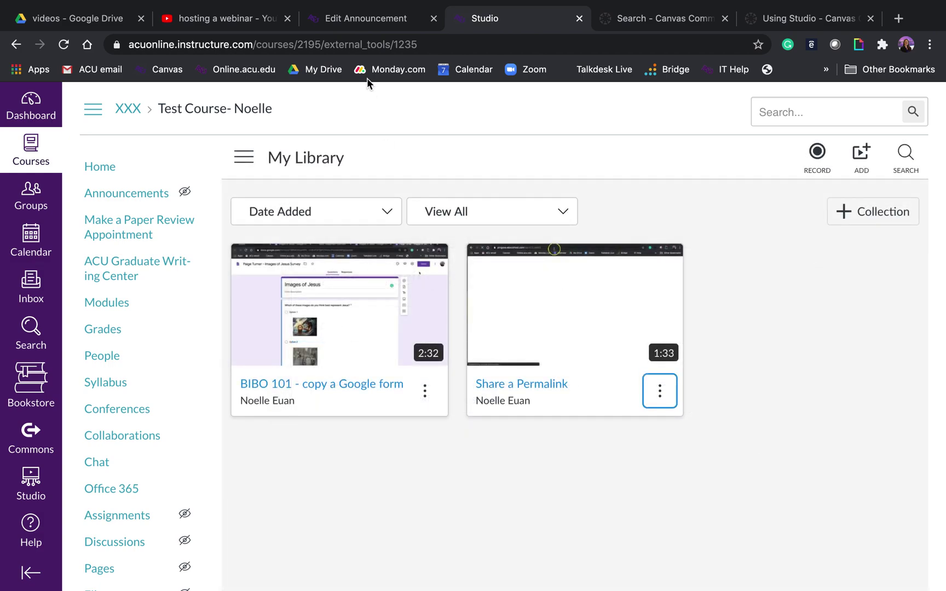
click(359, 20)
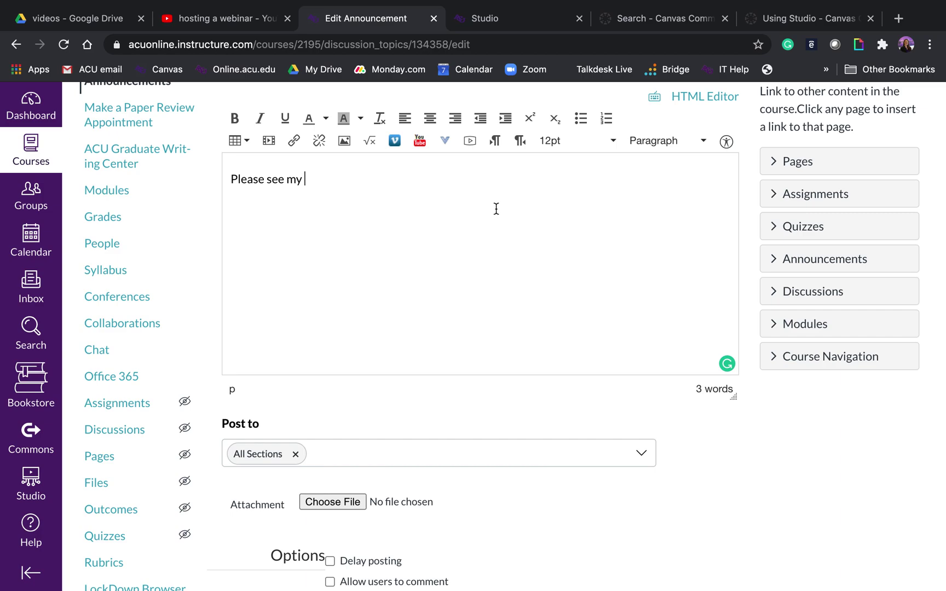
Step: Add 'welcome video:' with the Studio URL as a hyperlink, then save the announcement
text(welcome video:)
key(super+v)
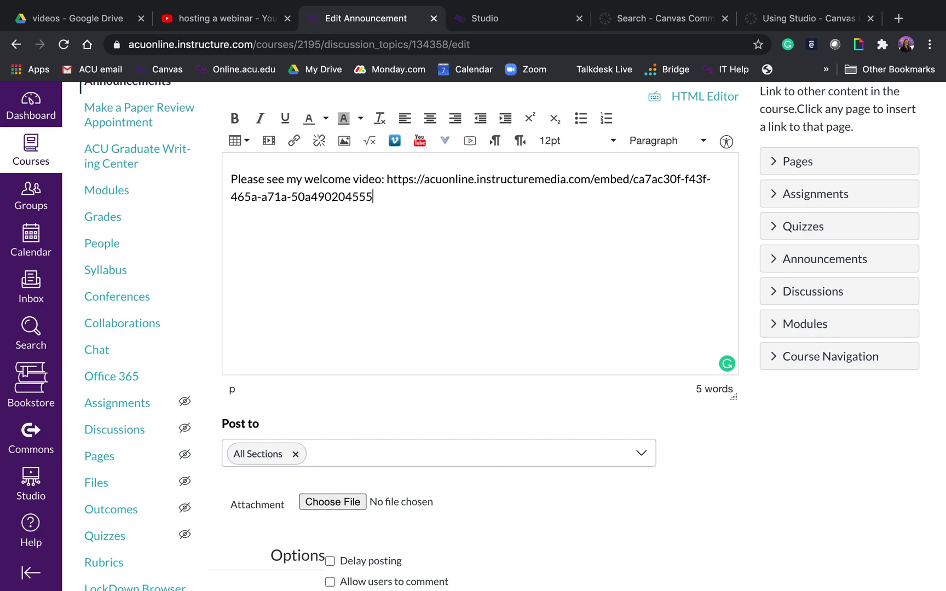
shift+click(388, 181)
key(super+c)
click(294, 141)
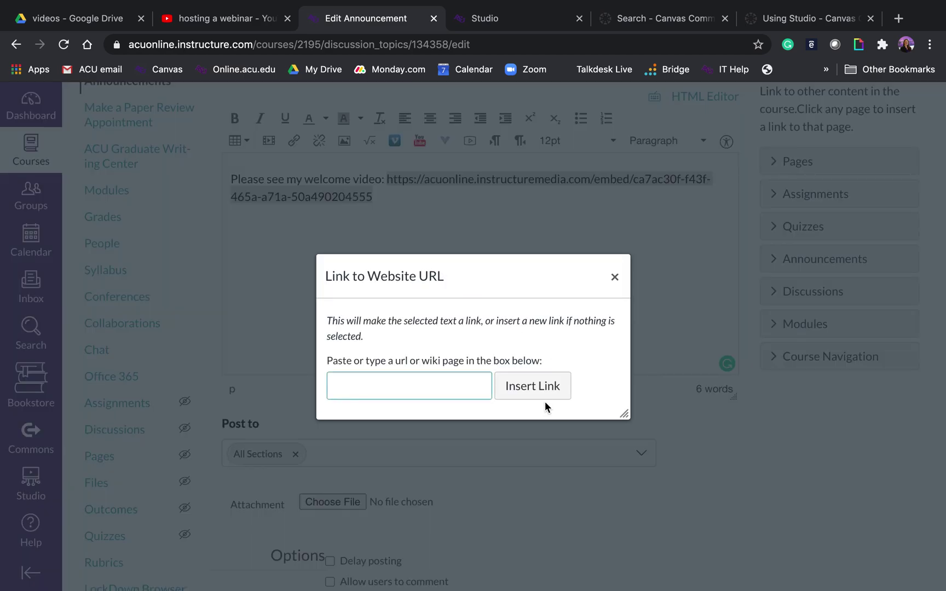
click(473, 385)
key(super+v)
click(510, 392)
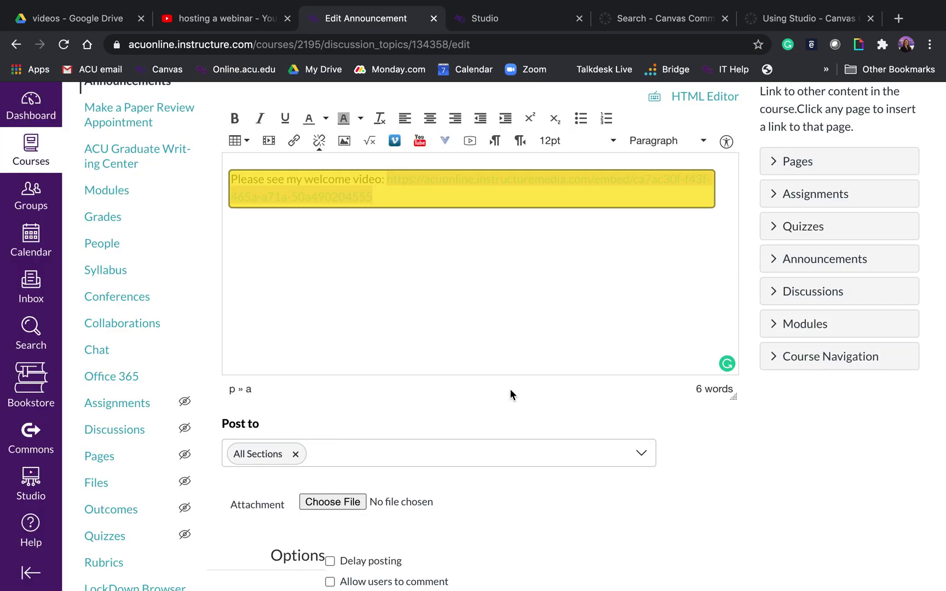
scroll(662, 426, down, 3)
click(692, 549)
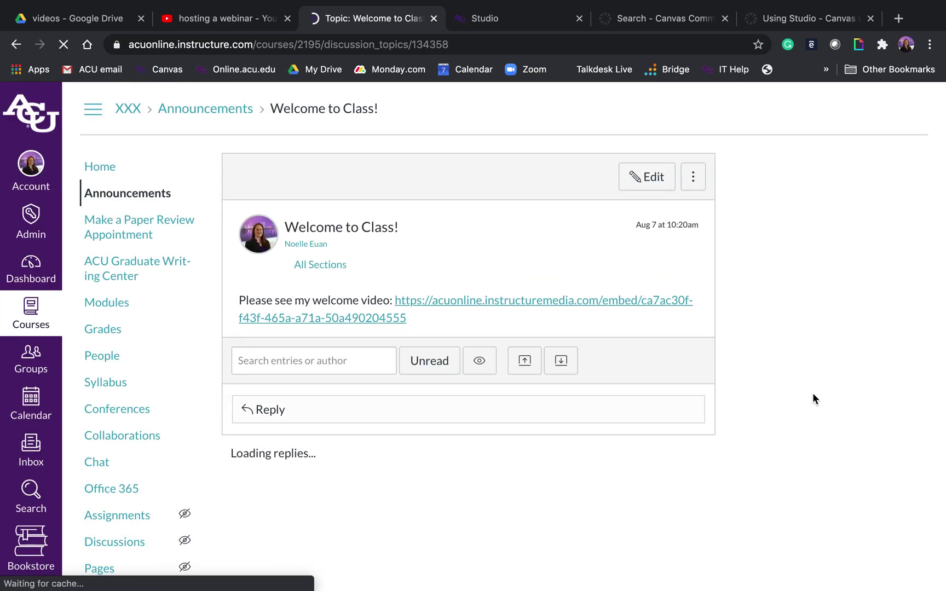
Step: Test the announcement's Studio link, confirm the 1:33 welcome video plays, then close it
click(557, 310)
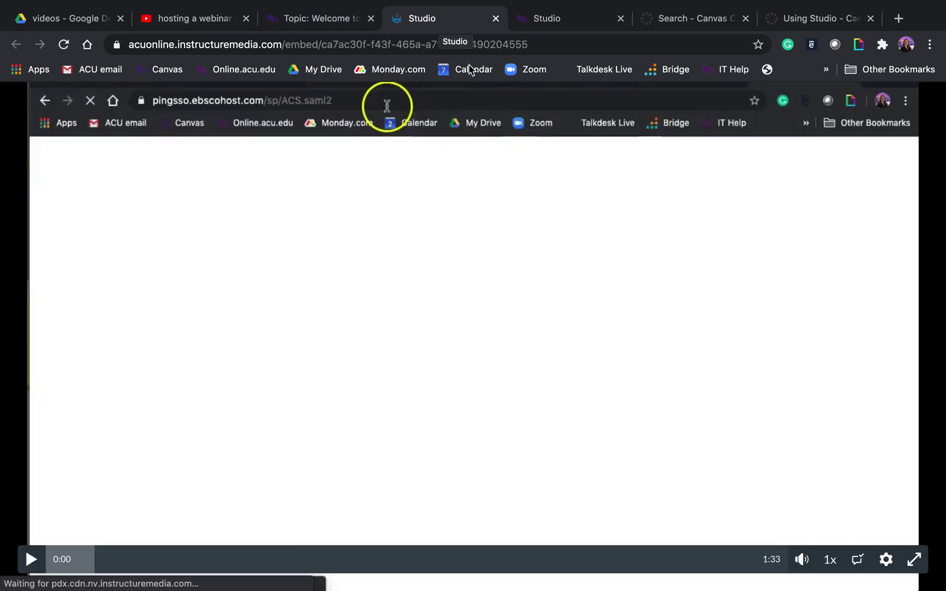
click(469, 310)
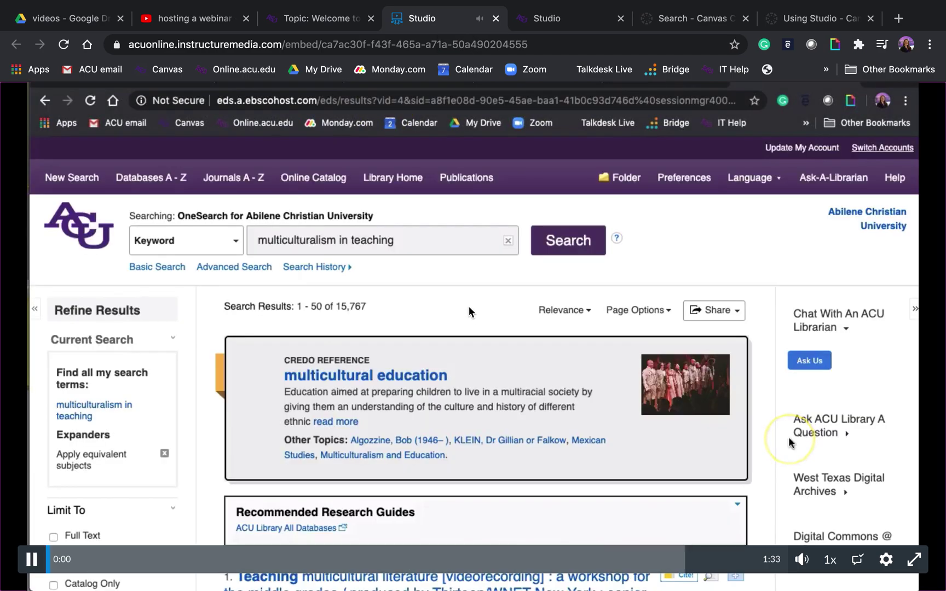
click(496, 18)
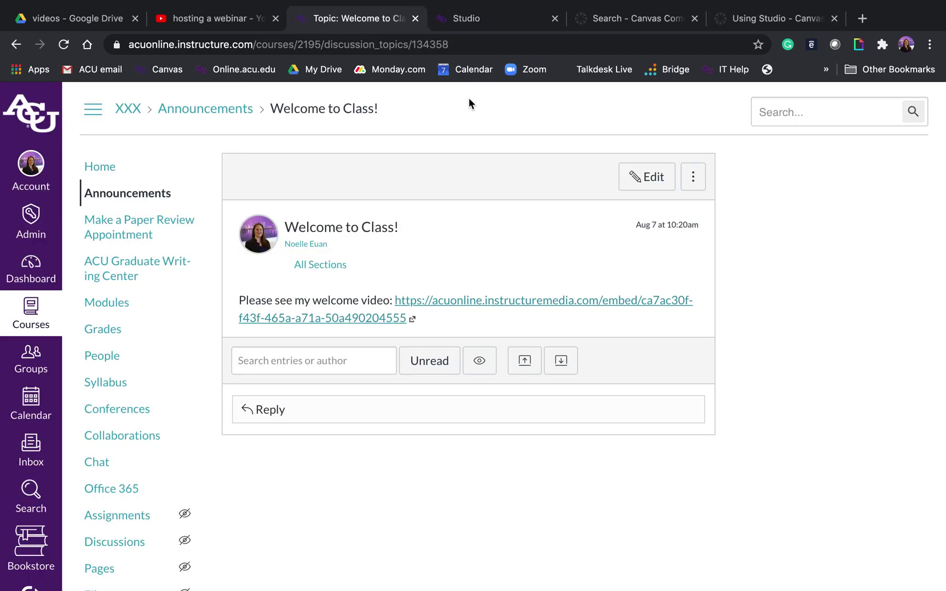